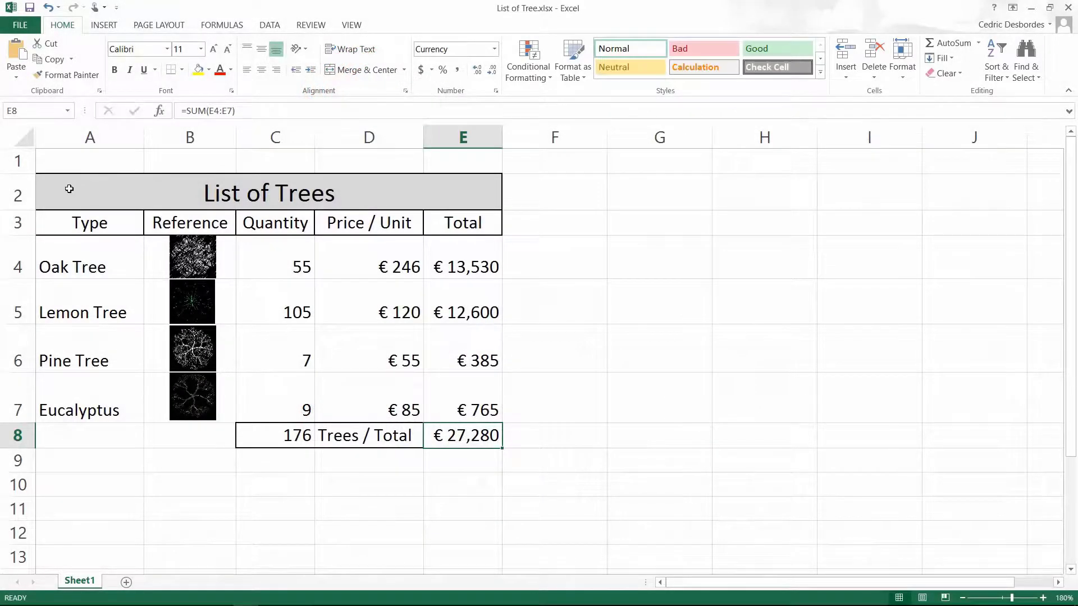
# Select the List of Trees table, then its grand total cell E8.
pyautogui.moveTo(71, 189); pyautogui.dragTo(439, 434)
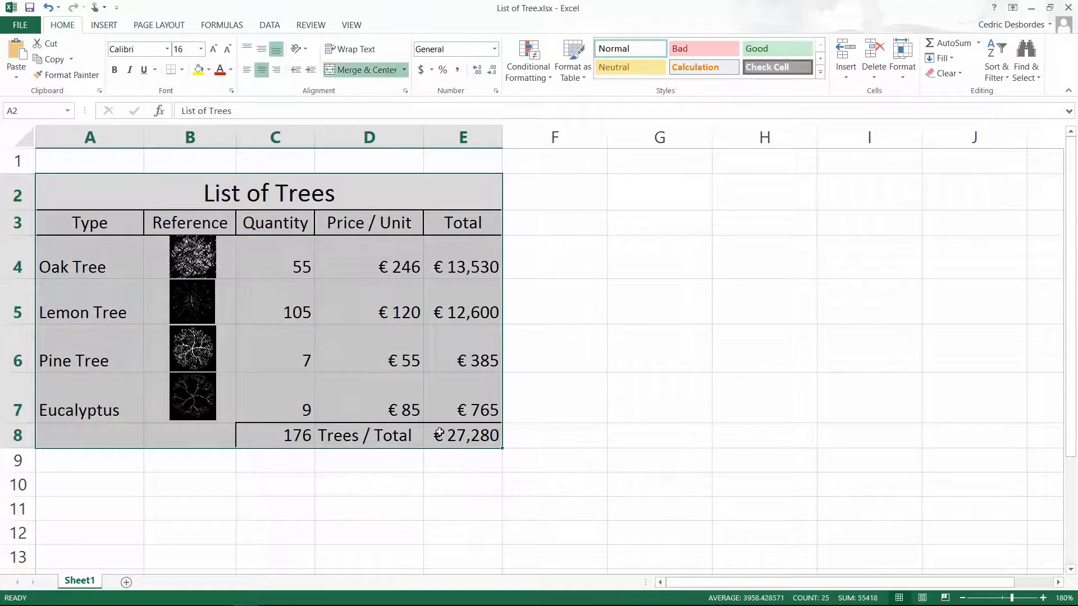
pyautogui.click(473, 420)
pyautogui.click(475, 436)
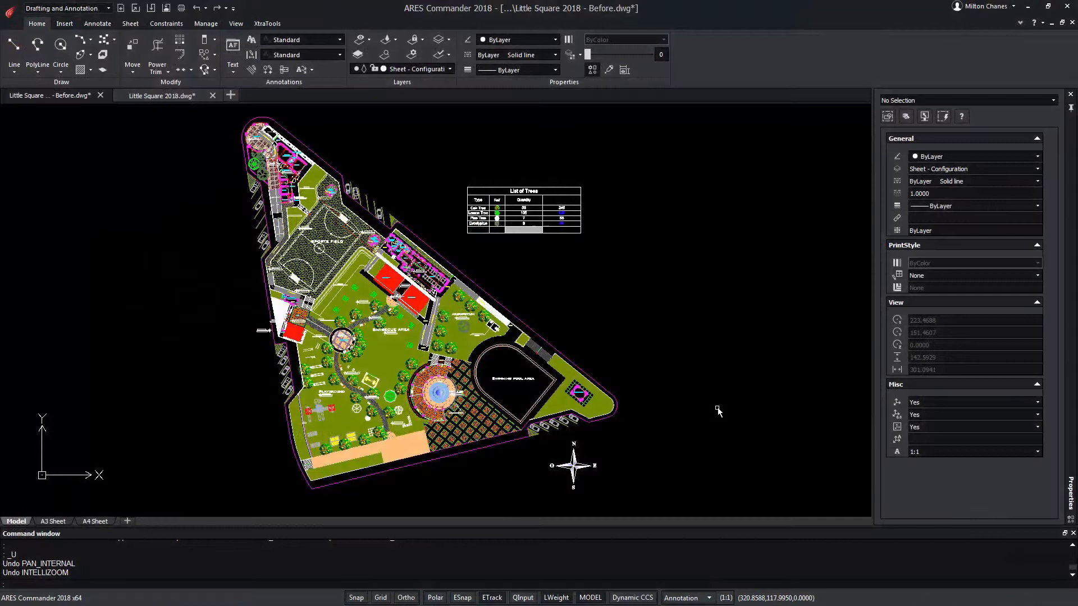
# Zoom a window onto the List of Trees table and pan it slightly up.
pyautogui.write('z')
pyautogui.press('Return')
pyautogui.write('w')
pyautogui.press('Return')
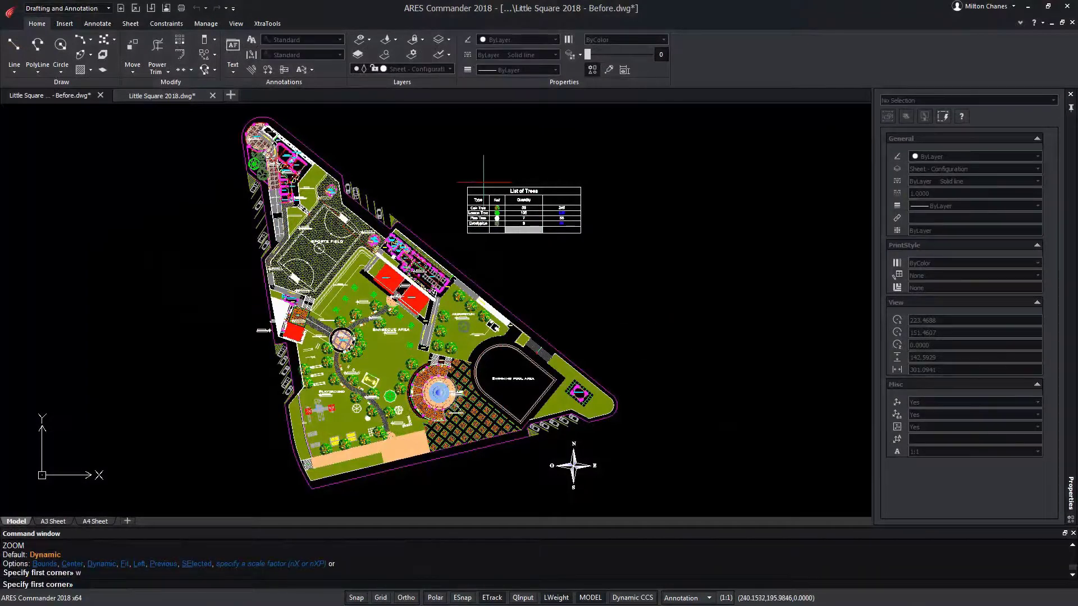
pyautogui.click(454, 177)
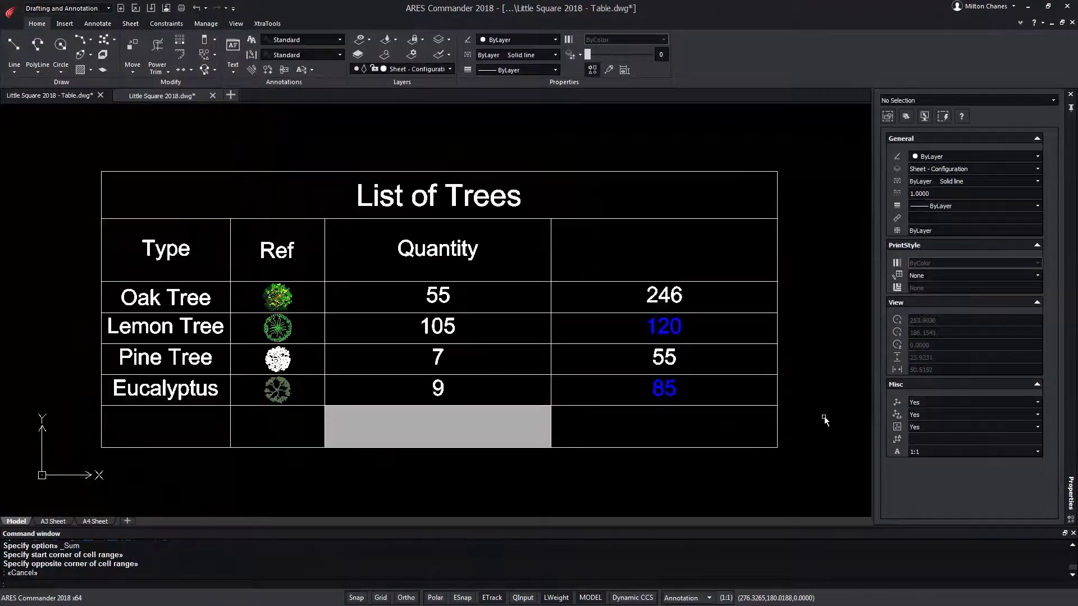
pyautogui.moveTo(796, 365); pyautogui.dragTo(811, 325, button='middle')
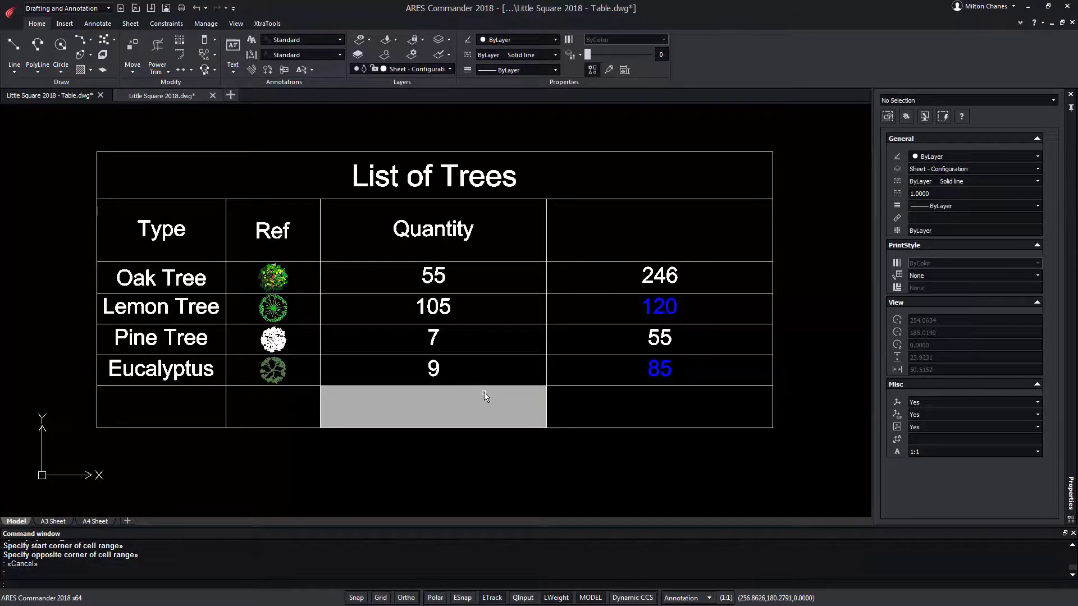
# Put a Sum formula over C3:C6 in cell C7, showing a total quantity of 176.
pyautogui.click(439, 412)
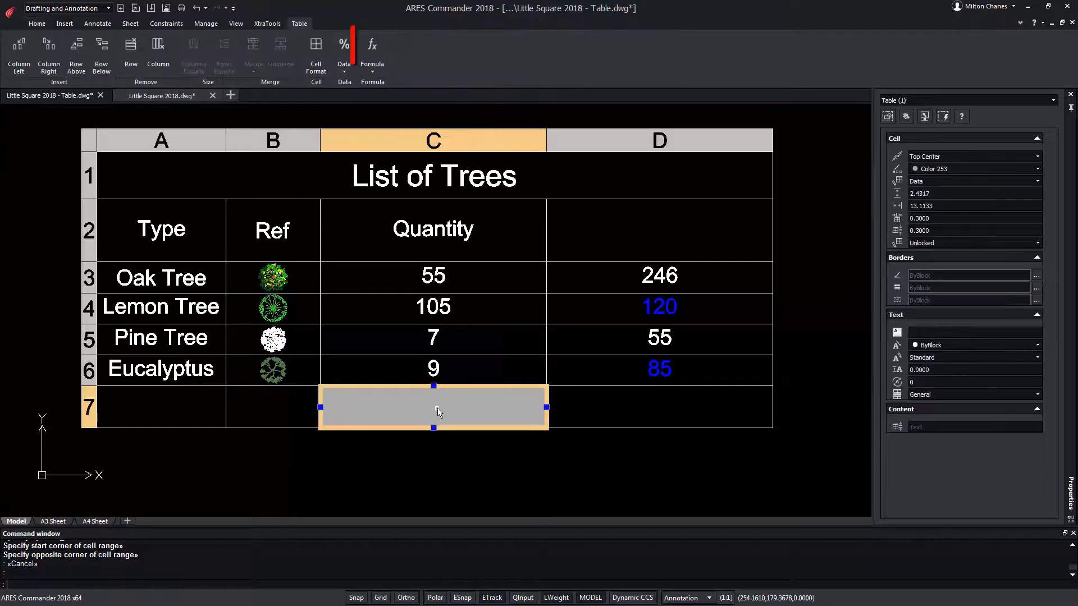
pyautogui.click(370, 66)
pyautogui.click(385, 96)
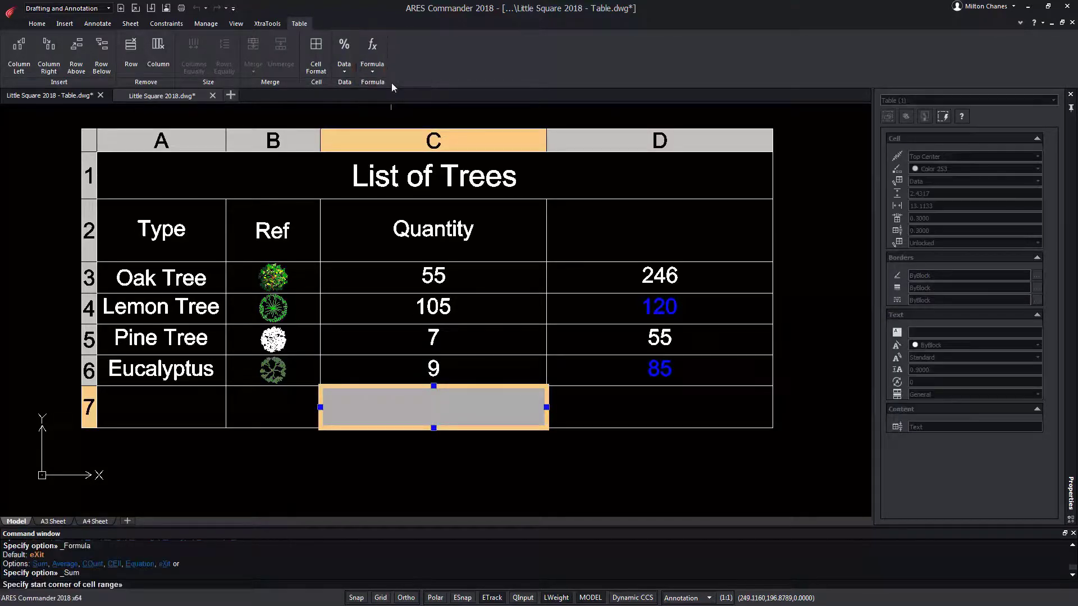
pyautogui.click(344, 267)
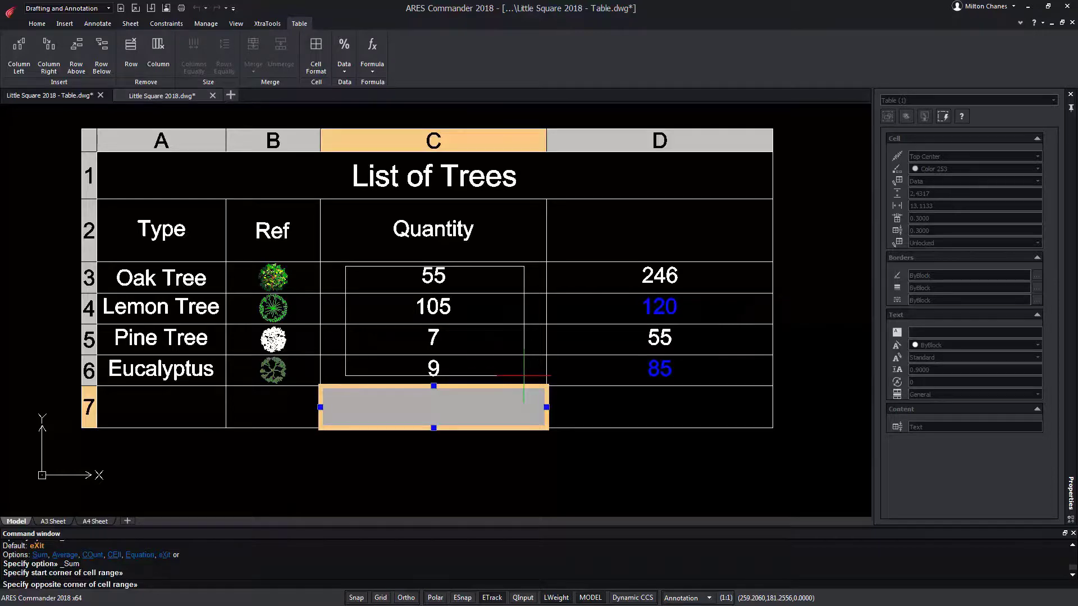
pyautogui.click(524, 375)
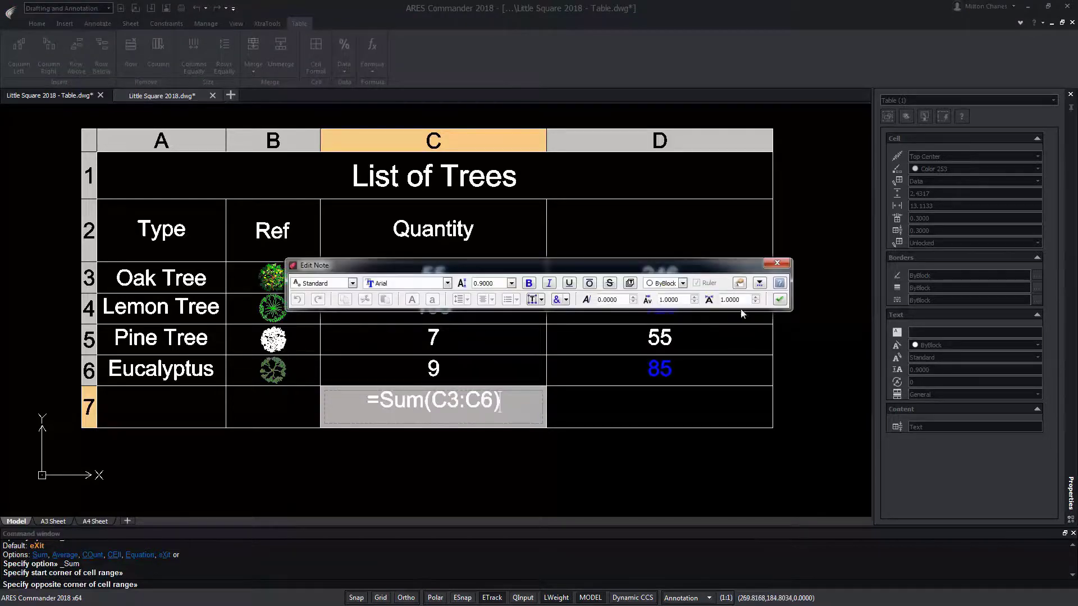
pyautogui.click(779, 300)
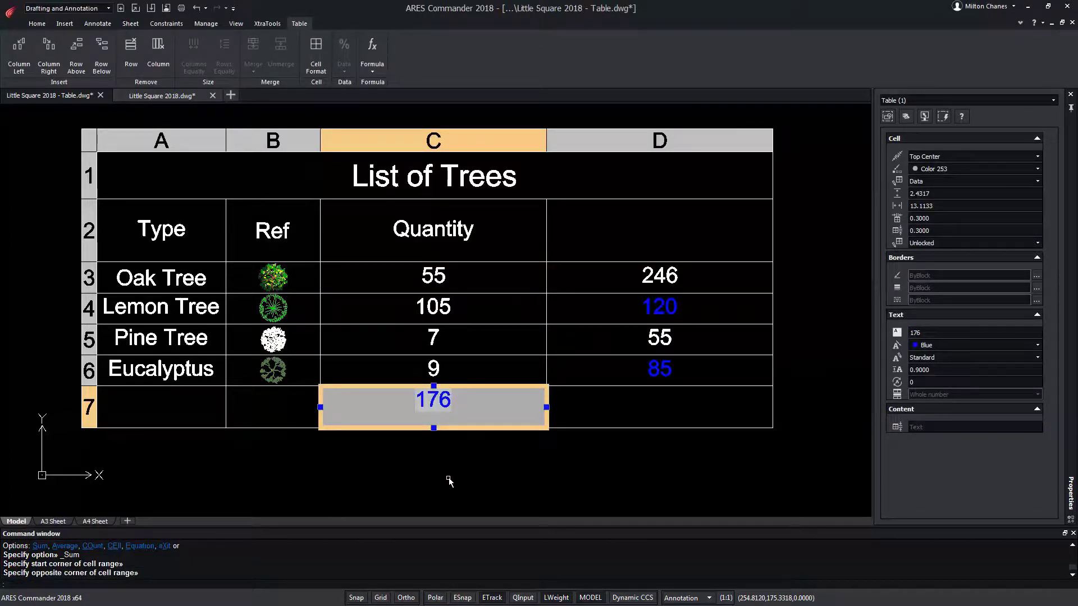
# Insert a new table column to the right of column D.
pyautogui.press('Escape')
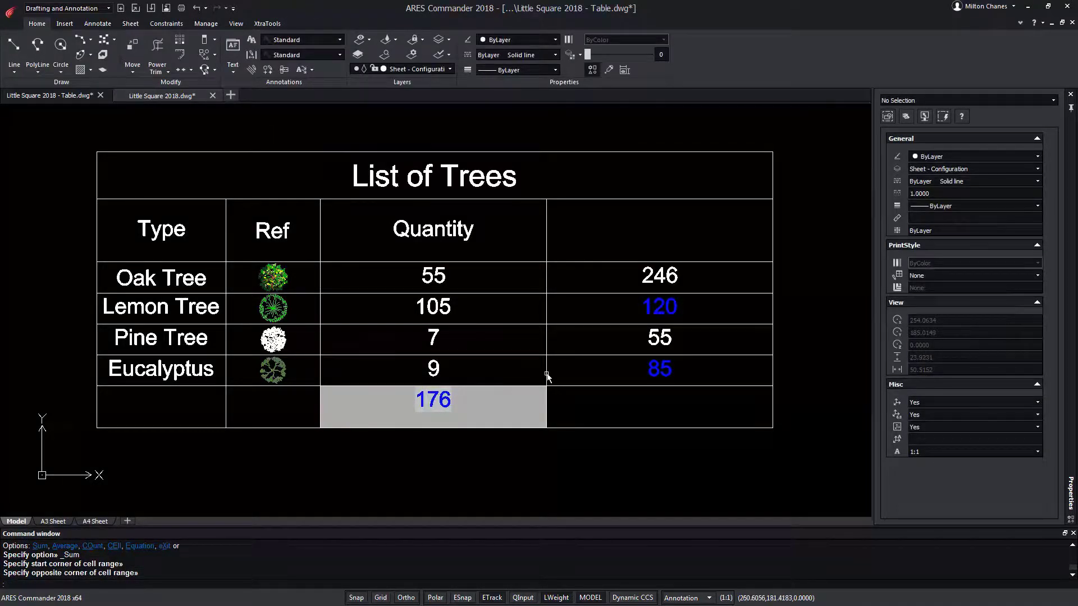
pyautogui.click(680, 232)
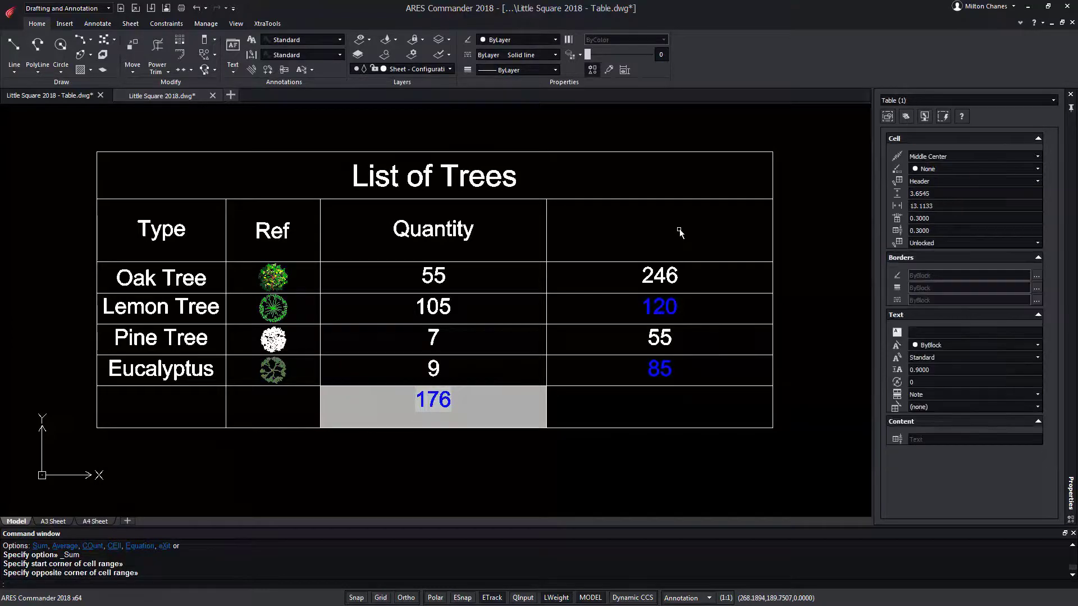
pyautogui.rightClick(679, 231)
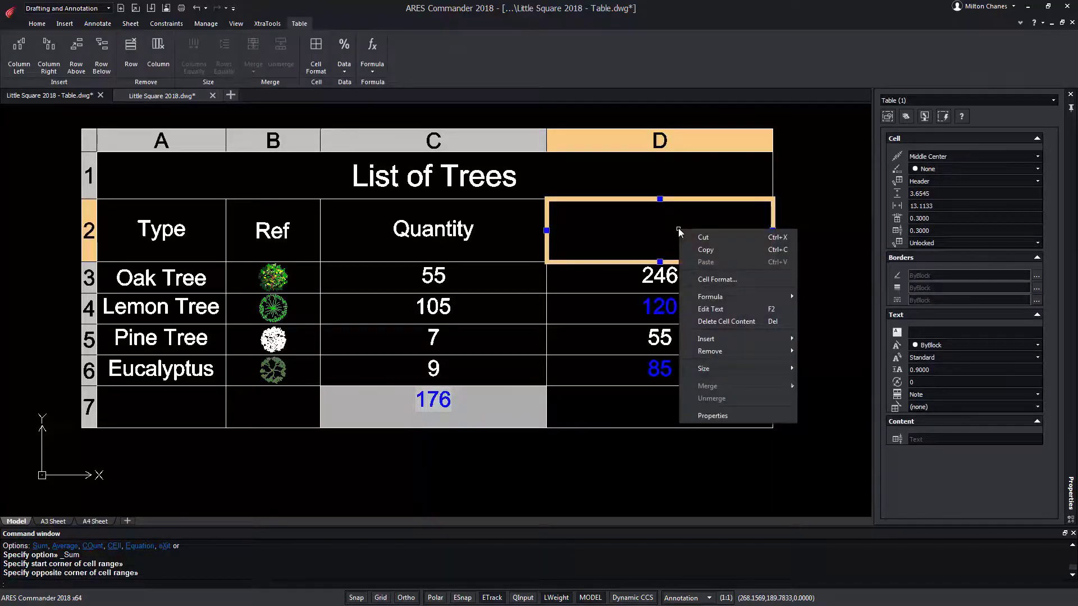
pyautogui.moveTo(719, 341)
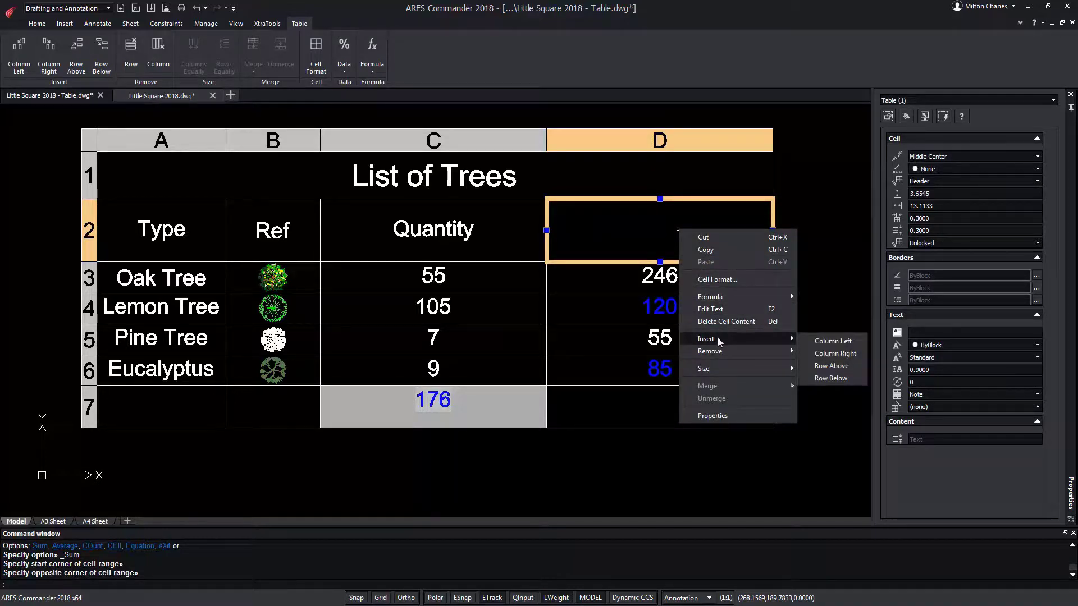
pyautogui.click(834, 354)
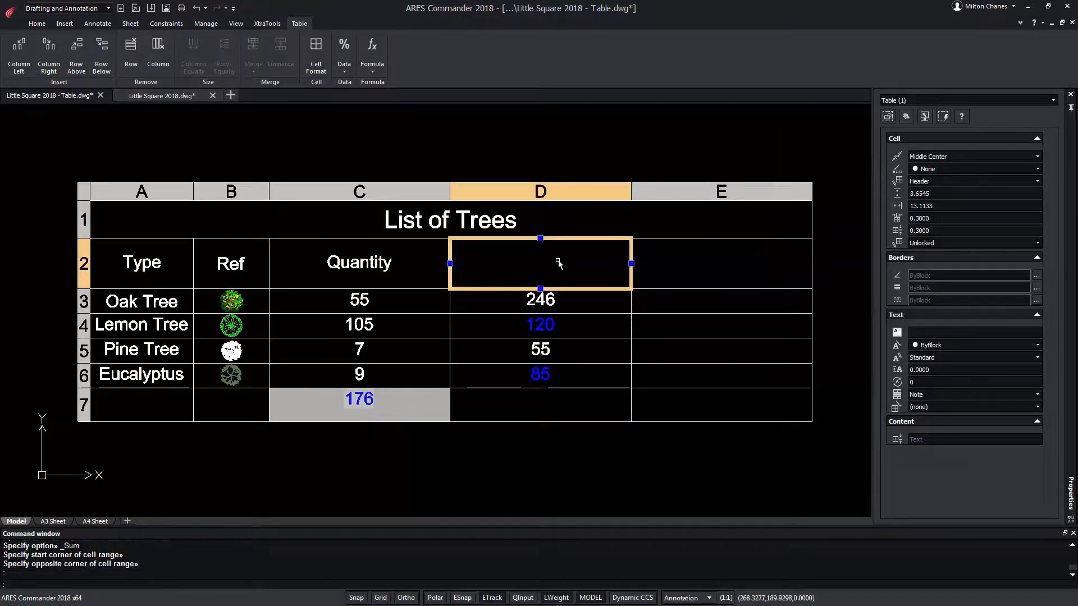
# Label header D2 'Price Unit (€)' and header E2 'Total (€)'.
pyautogui.doubleClick(558, 264)
pyautogui.write('Price Unit')
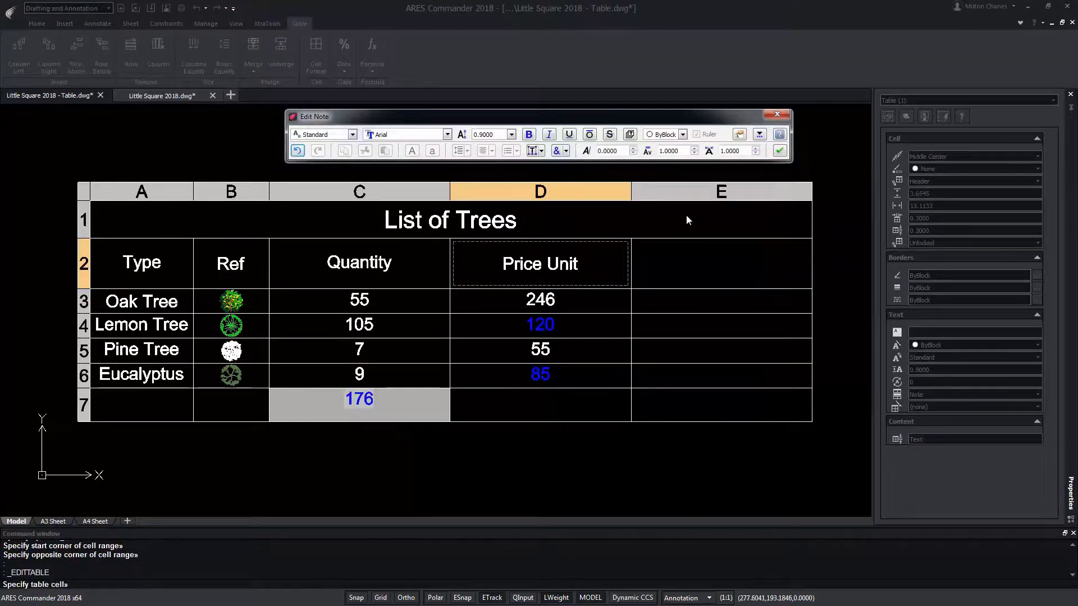
pyautogui.write(' (€)')
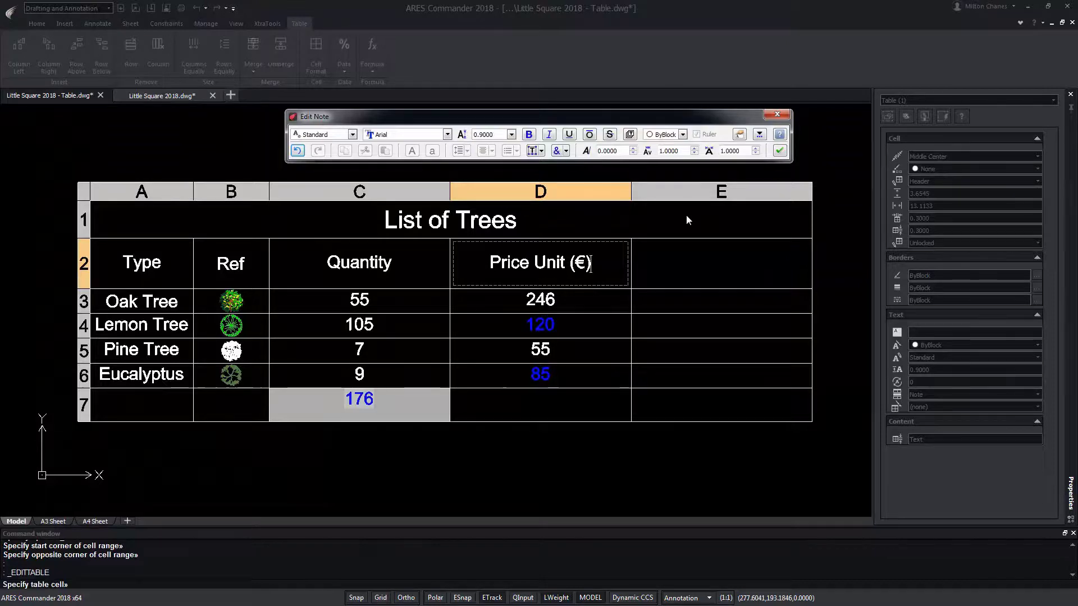
pyautogui.click(696, 270)
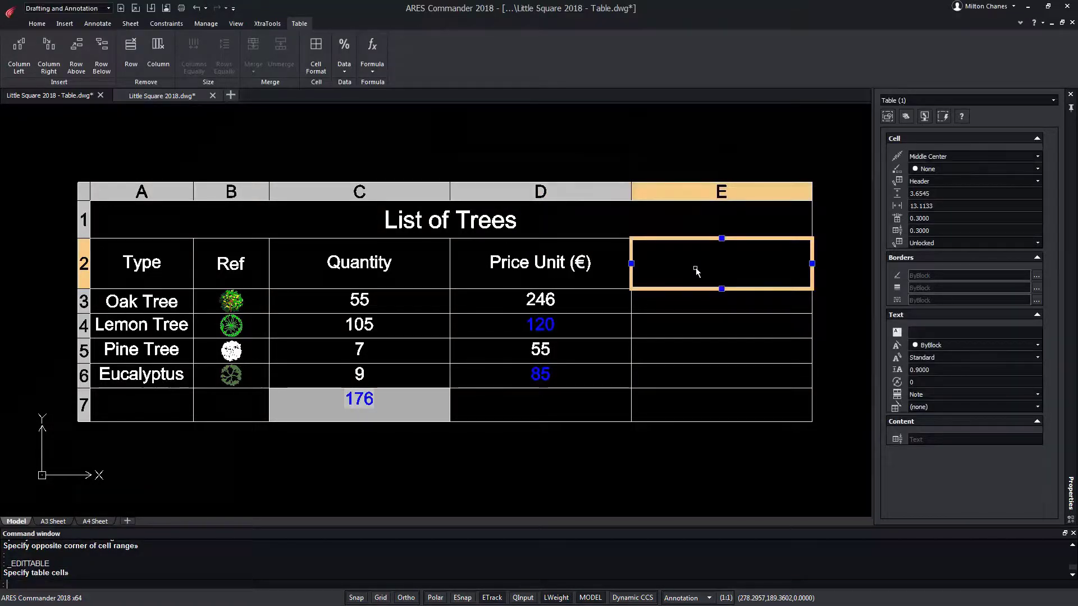
pyautogui.write('Total (€)')
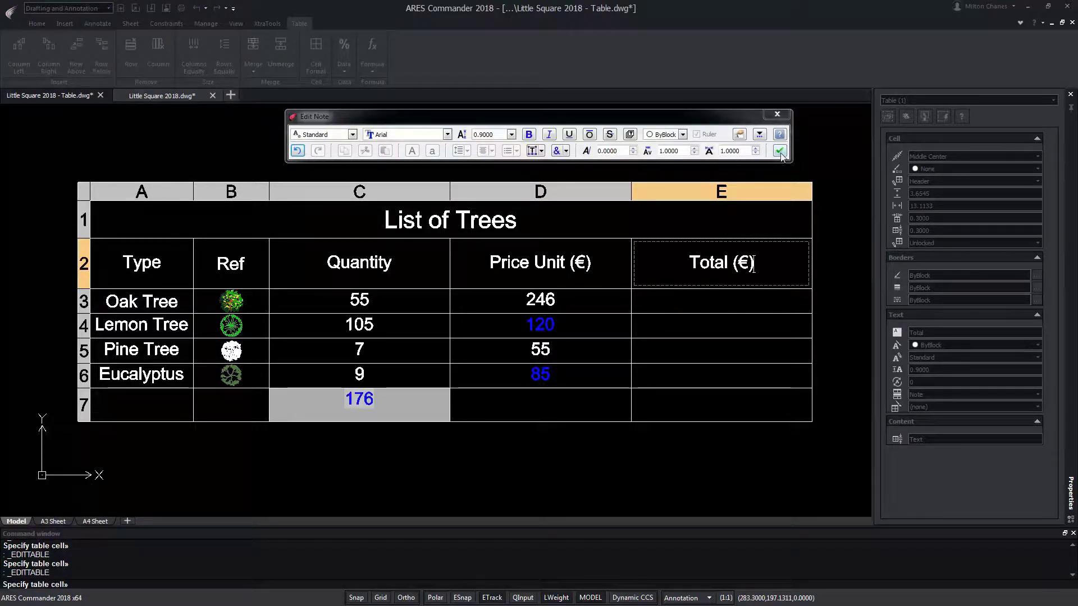
pyautogui.click(780, 151)
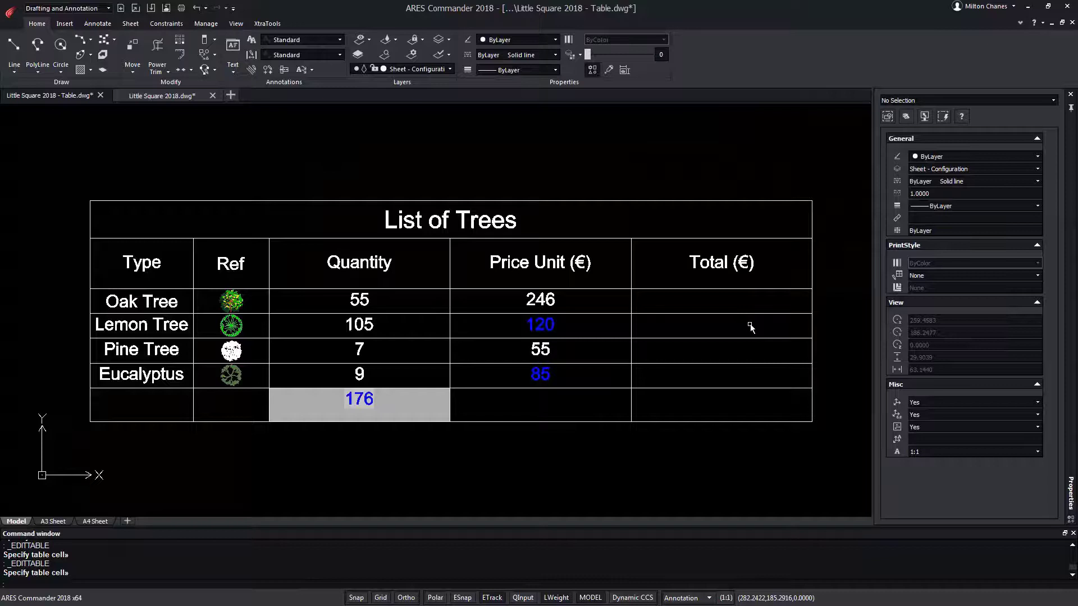
# Enter the formula =C3*D3 in cell E3 for an Oak Tree total of 13530.
pyautogui.click(739, 304)
pyautogui.write('=')
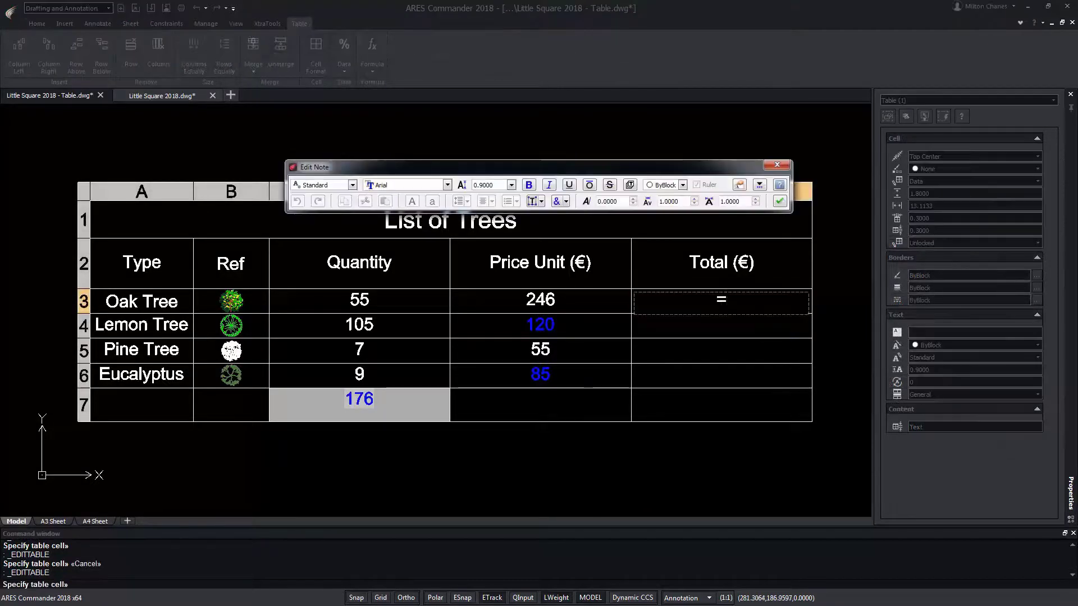
pyautogui.moveTo(638, 178); pyautogui.dragTo(615, 135)
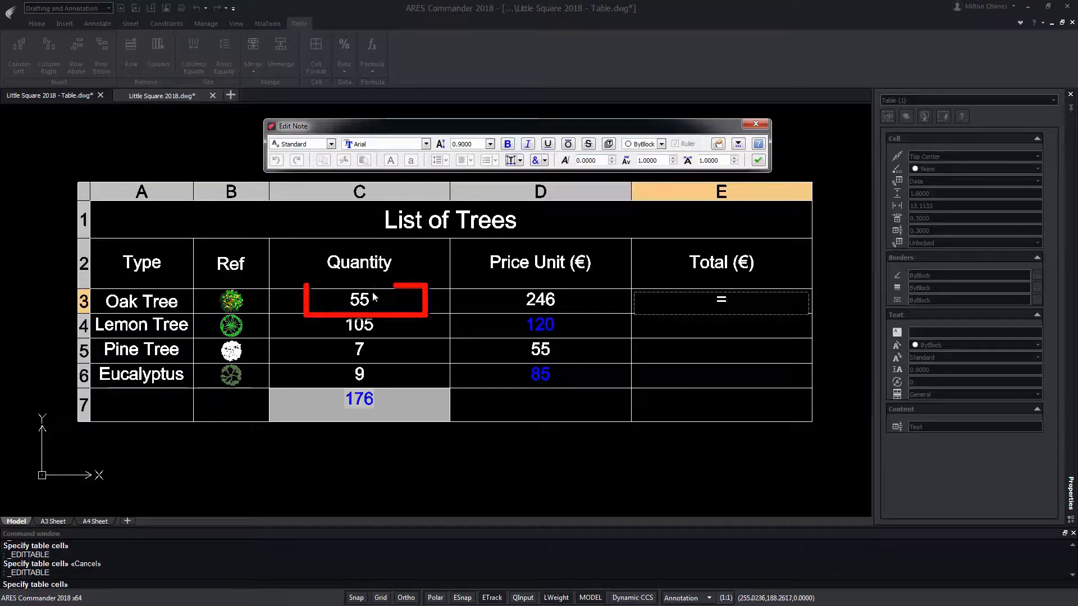
pyautogui.write('C3*')
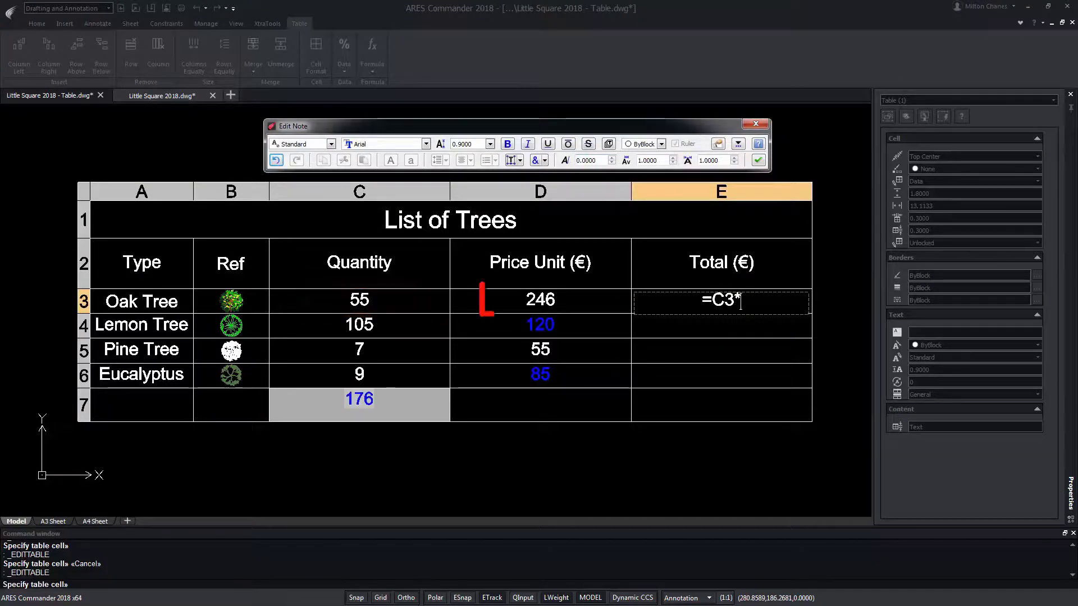
pyautogui.write('D3530')
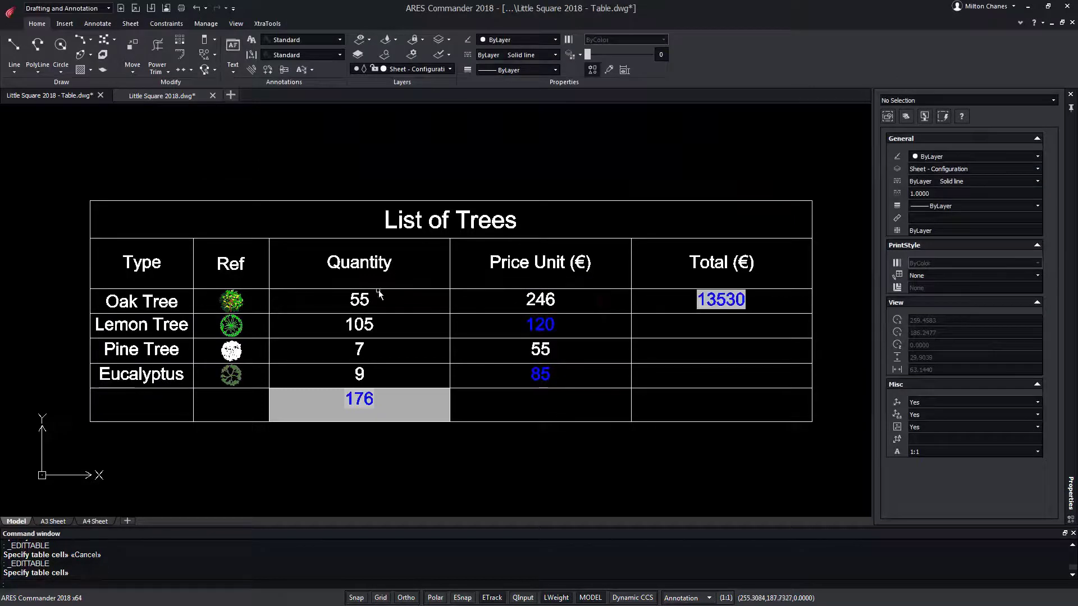
pyautogui.press('Escape')
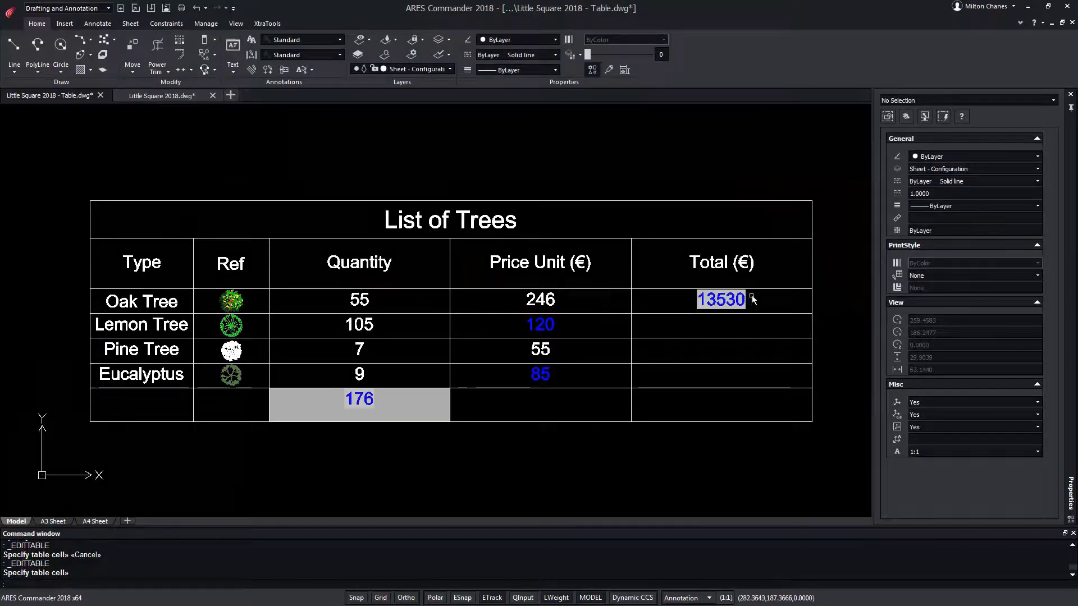
# Copy the E3 total formula into Lemon Tree cell E4, giving 12600.
pyautogui.click(753, 299)
pyautogui.rightClick(766, 305)
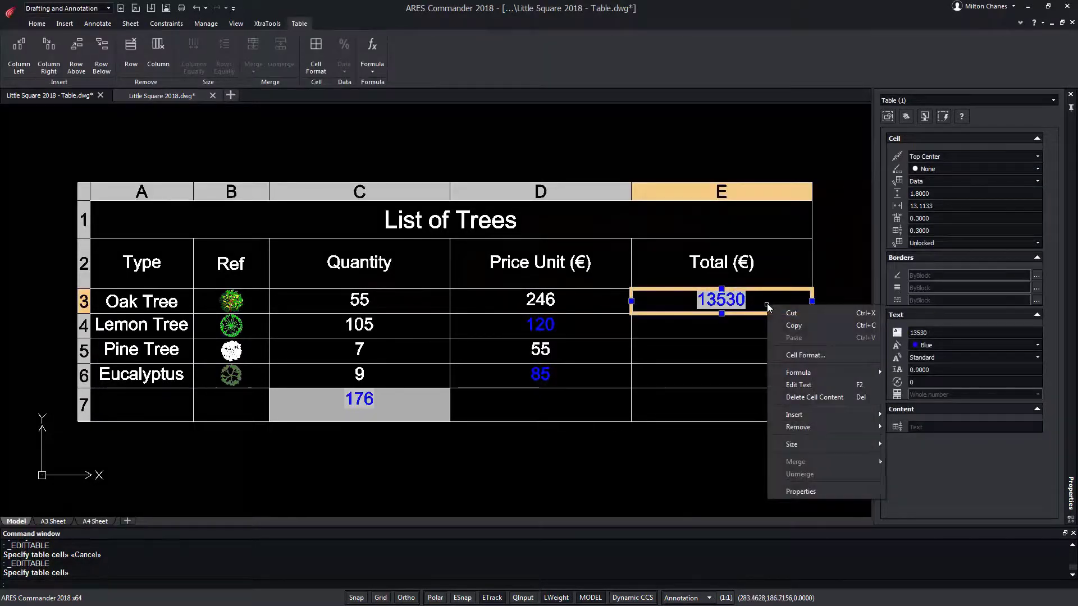
pyautogui.click(793, 327)
pyautogui.click(761, 333)
pyautogui.rightClick(762, 332)
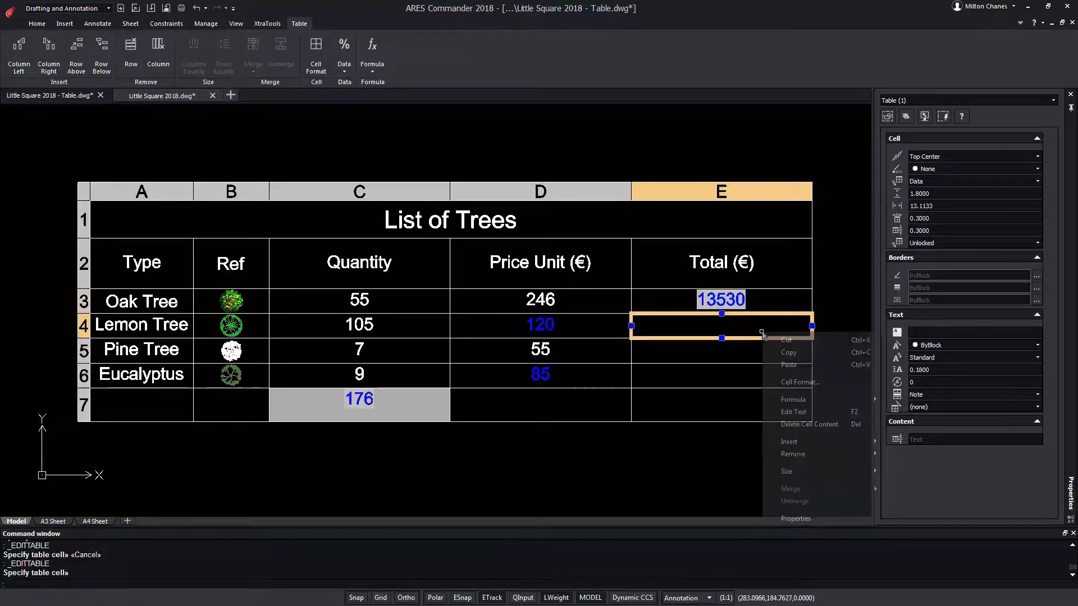
pyautogui.press('Escape')
pyautogui.hotkey('ctrl', 'v')
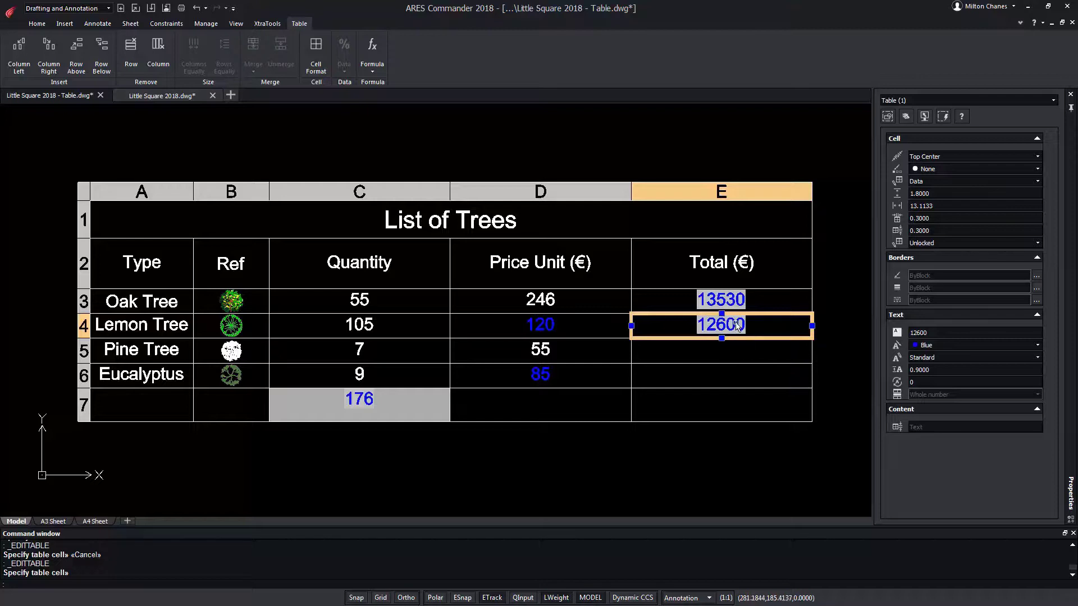
# Copy E4's formula into Pine Tree cell E5 and check it reads =C5*D5.
pyautogui.rightClick(737, 327)
pyautogui.click(762, 343)
pyautogui.rightClick(734, 351)
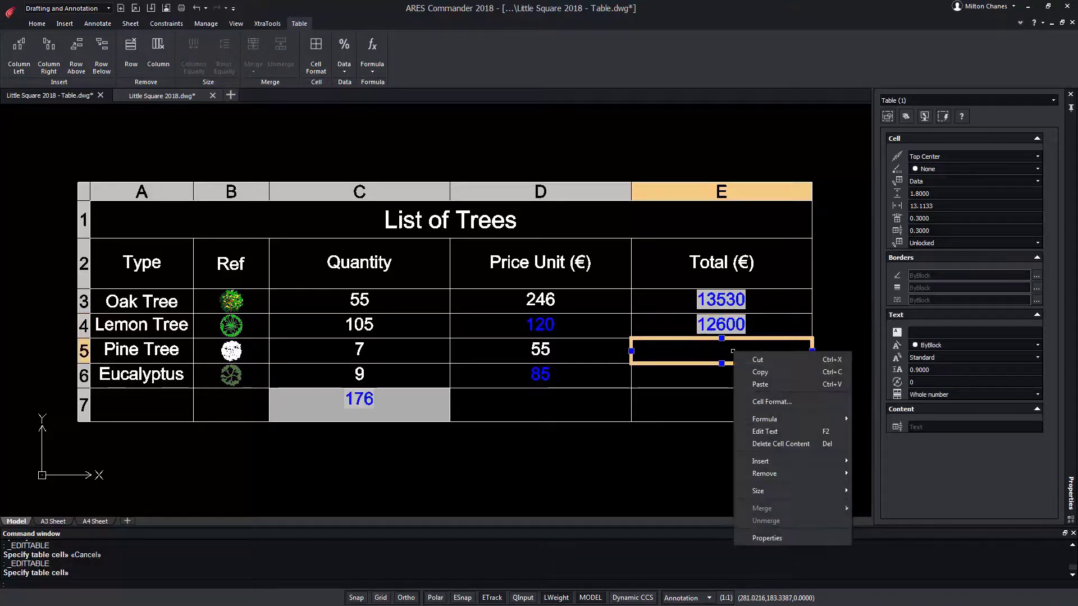
pyautogui.click(757, 382)
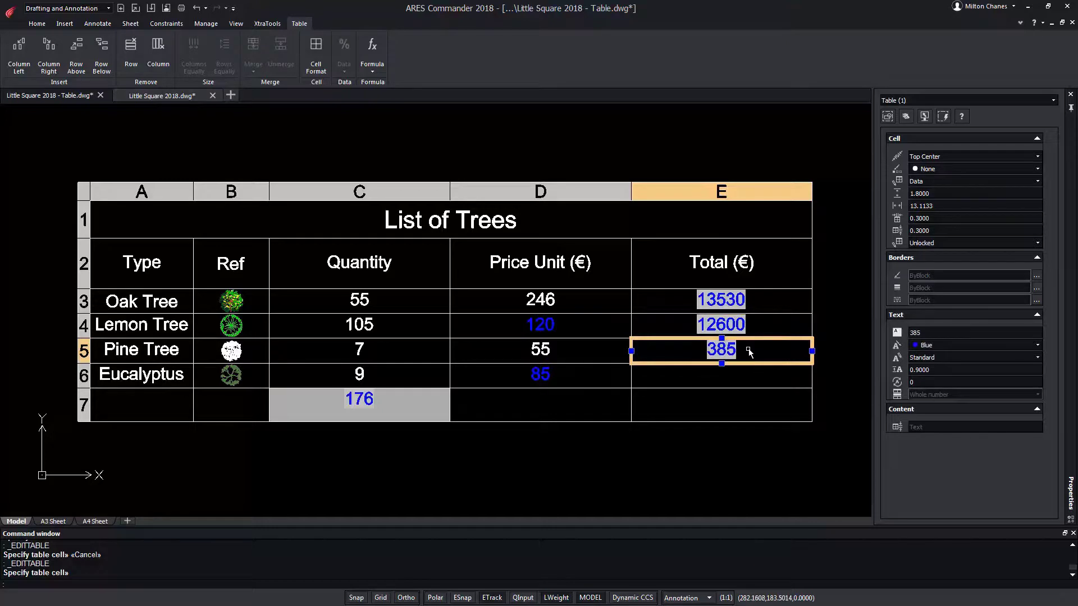
pyautogui.doubleClick(751, 353)
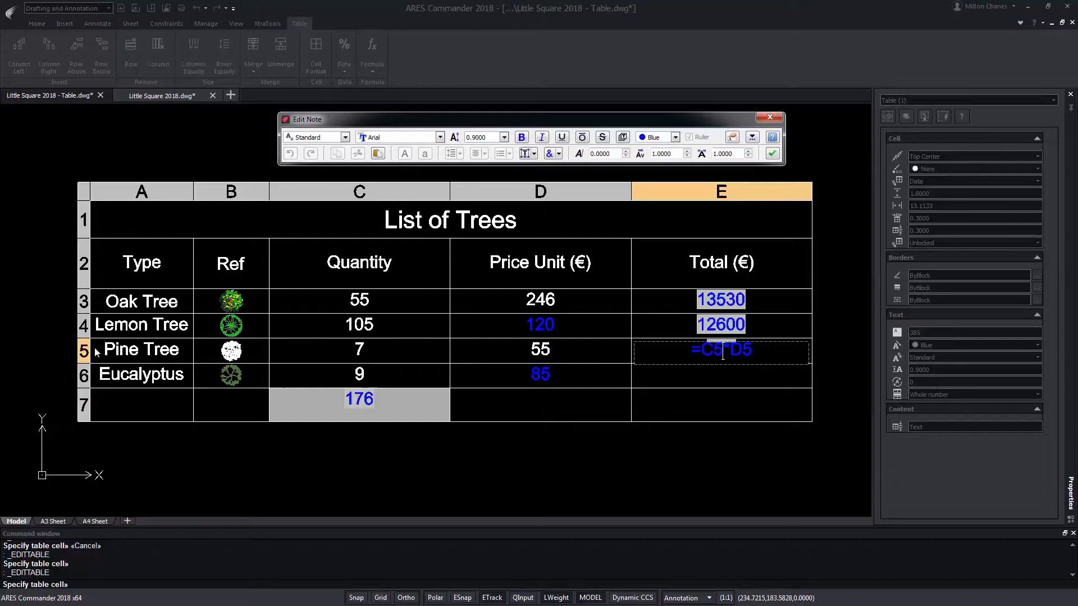
# Enter =C6*D6 in Eucalyptus total cell E6, showing 765.
pyautogui.press('Escape')
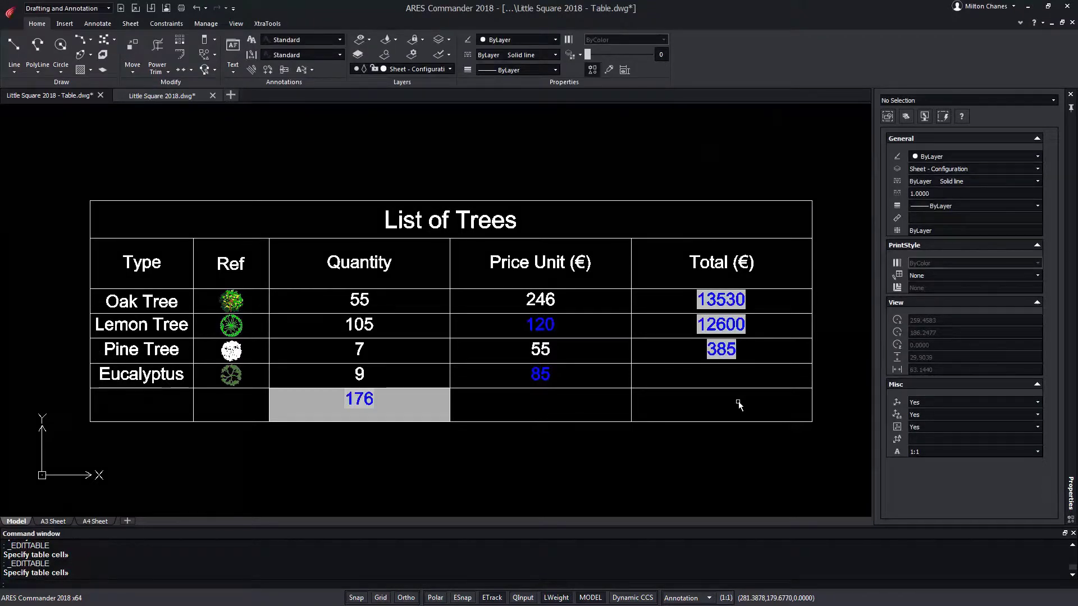
pyautogui.click(744, 375)
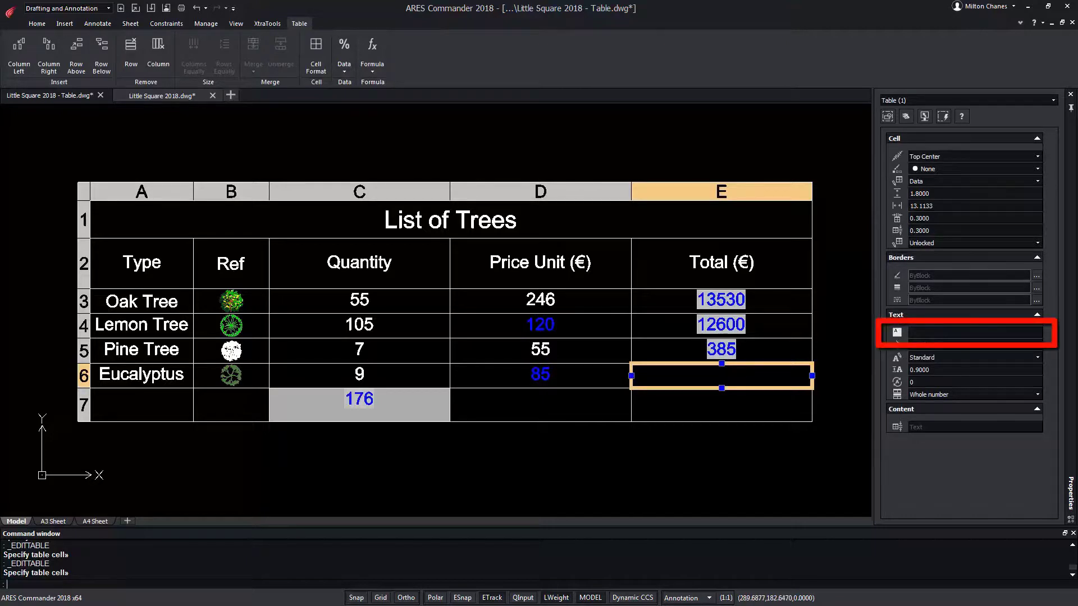
pyautogui.write('=C6*D6')
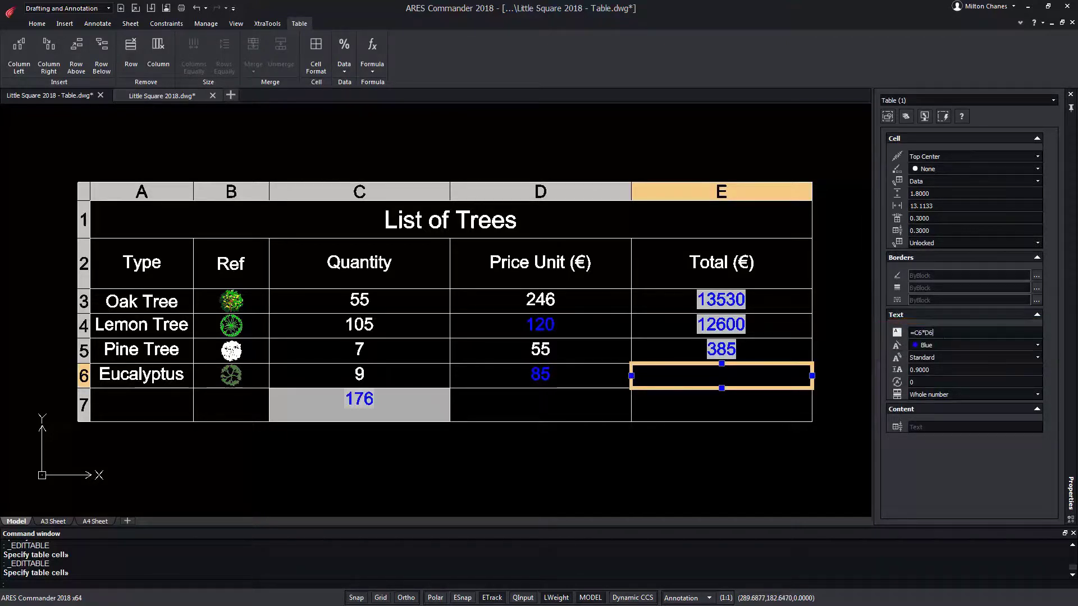
pyautogui.press('Return')
pyautogui.click(744, 416)
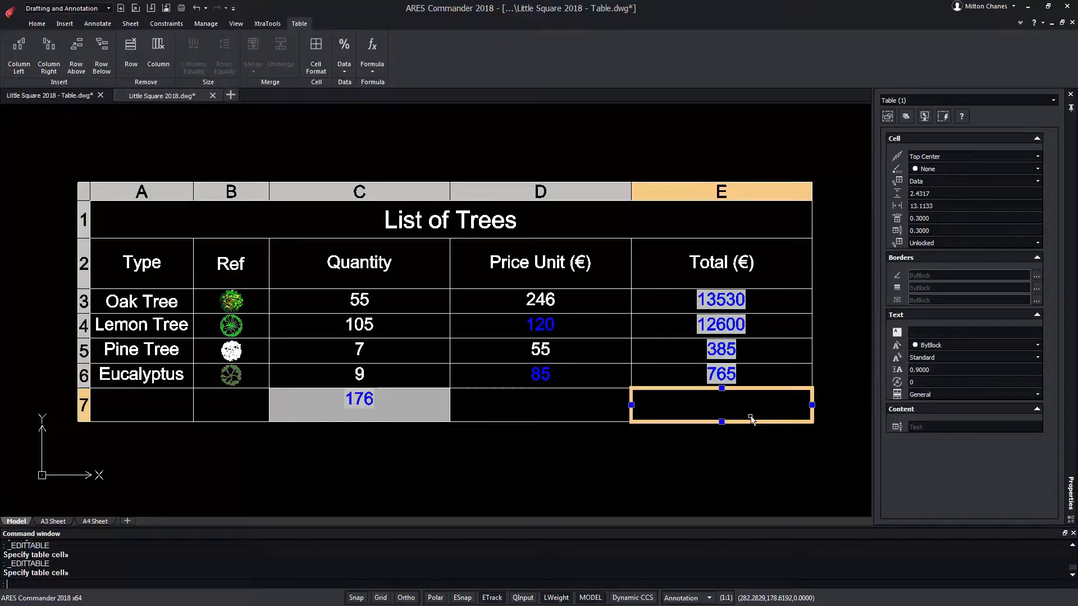
# Sum E3:E6 into grand total cell E7, giving 27280.
pyautogui.click(369, 67)
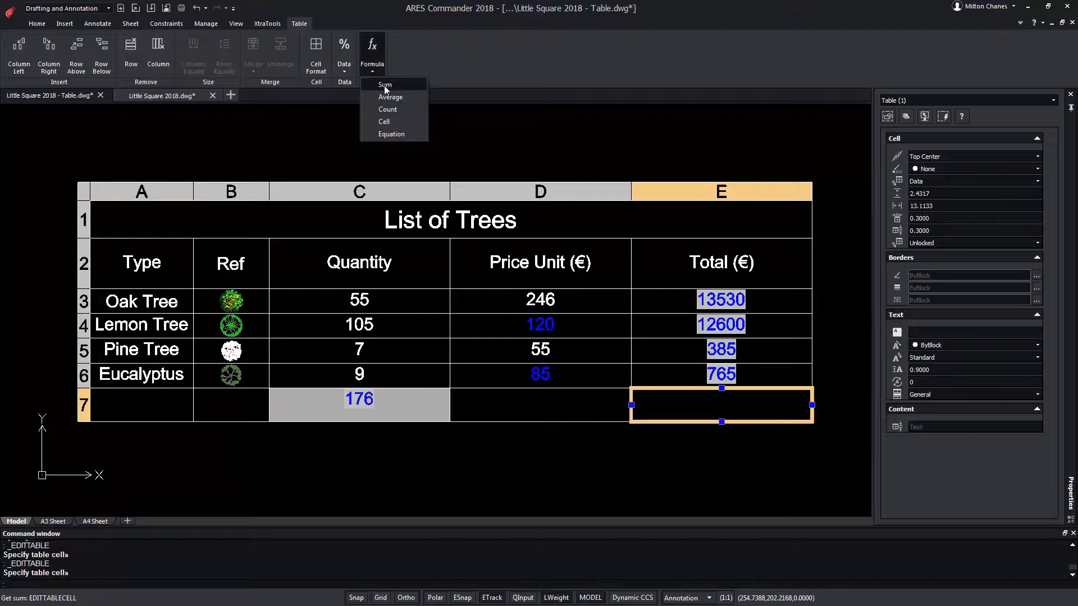
pyautogui.click(385, 85)
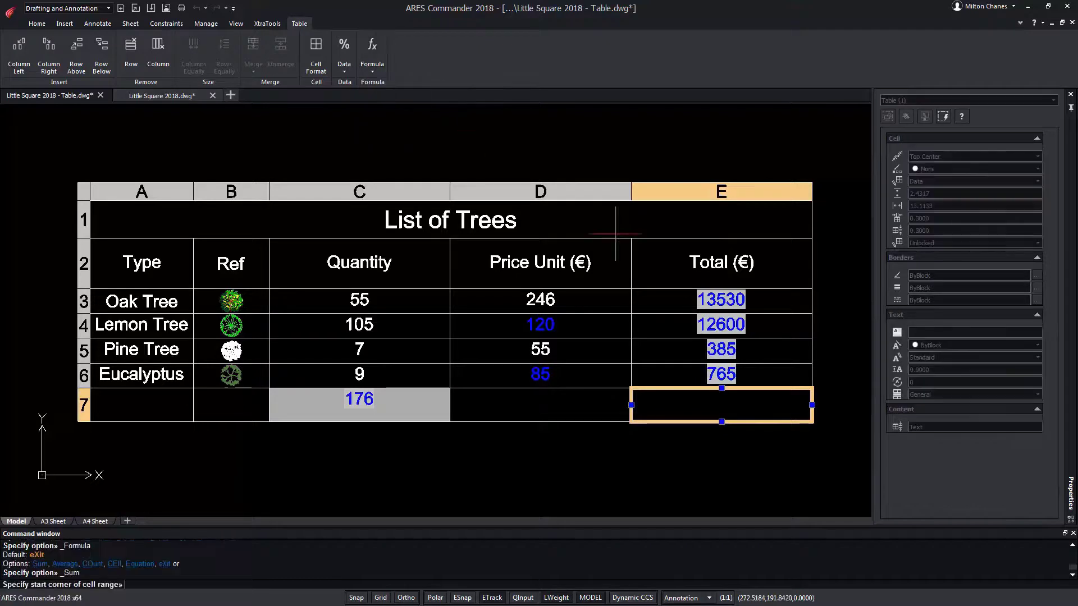
pyautogui.click(650, 293)
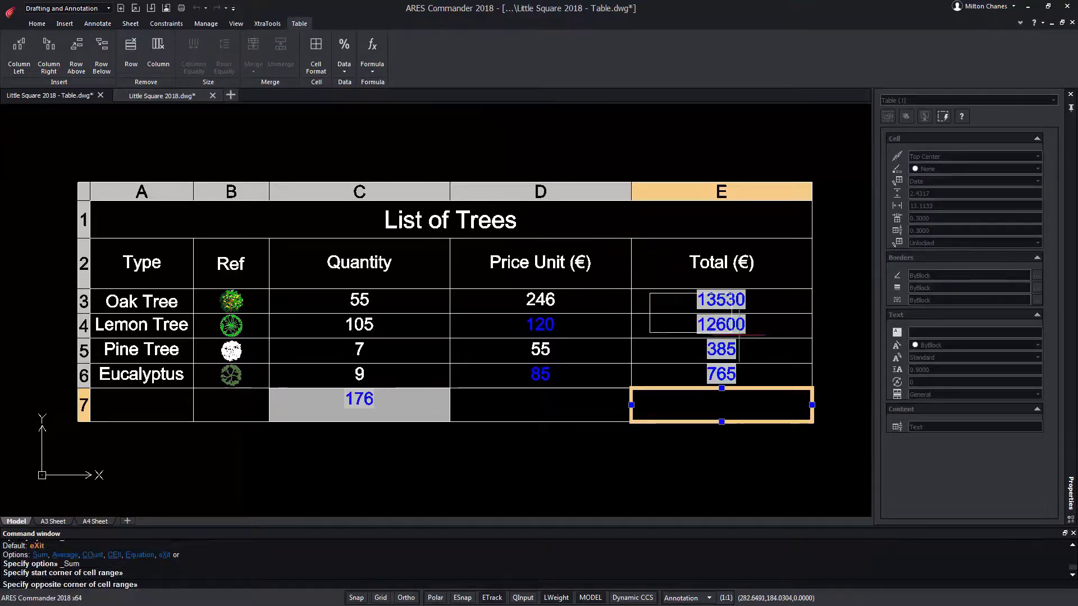
pyautogui.click(787, 379)
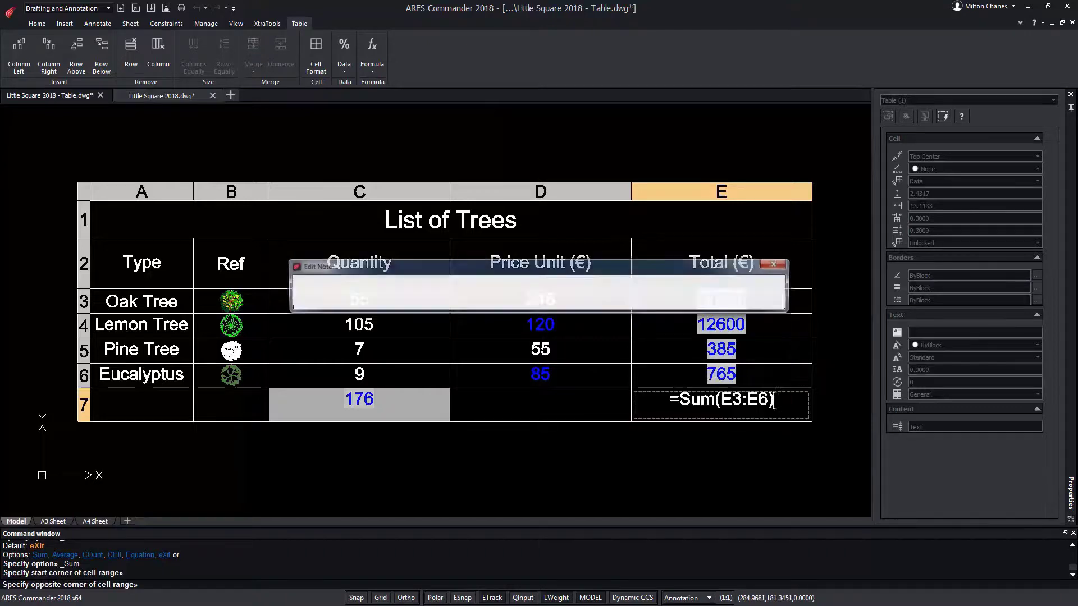
pyautogui.click(779, 301)
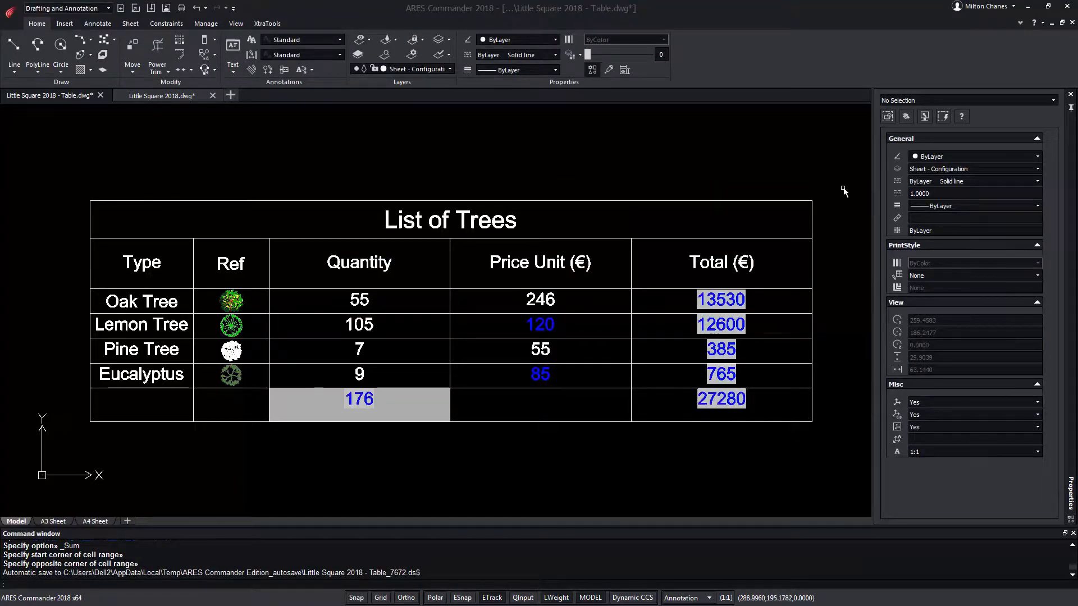
# Change the Oak Tree quantity to 35 and the Lemon Tree quantity to 10.
pyautogui.click(379, 302)
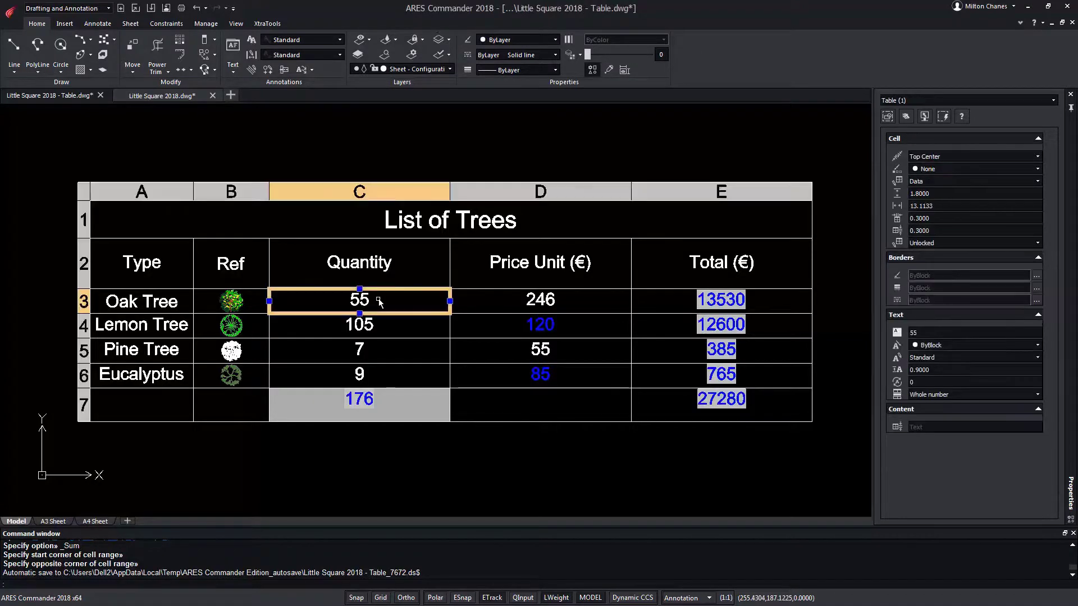
pyautogui.doubleClick(379, 302)
pyautogui.write('35')
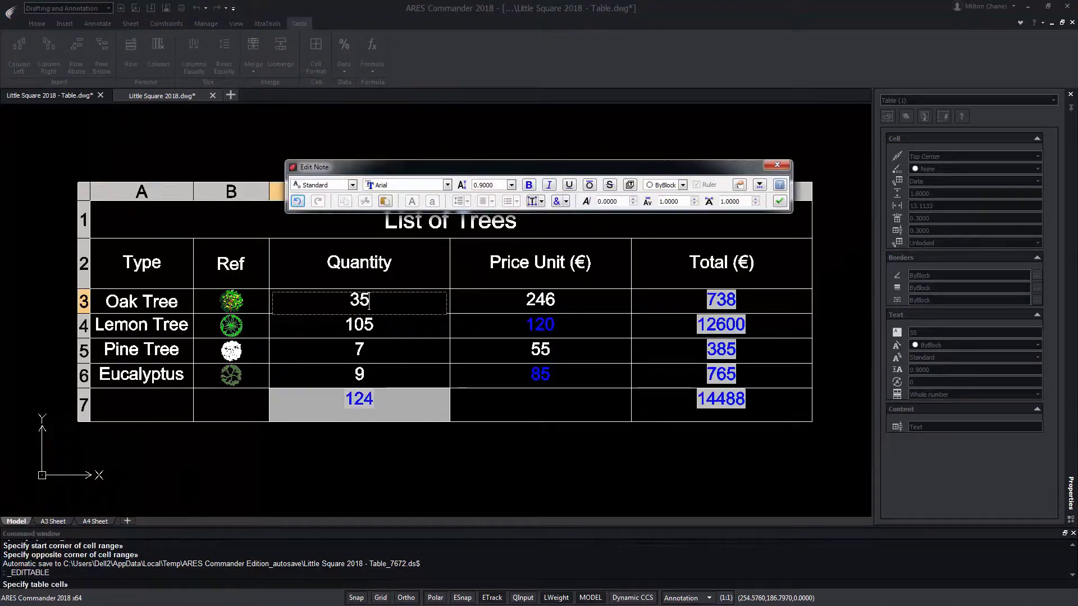
pyautogui.press('Down')
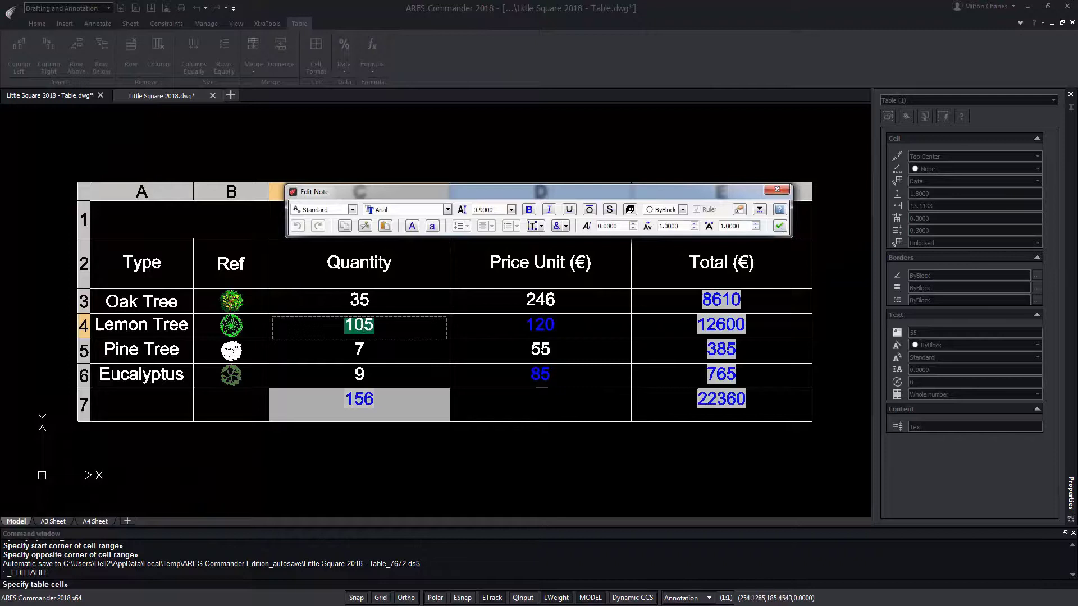
pyautogui.write('10')
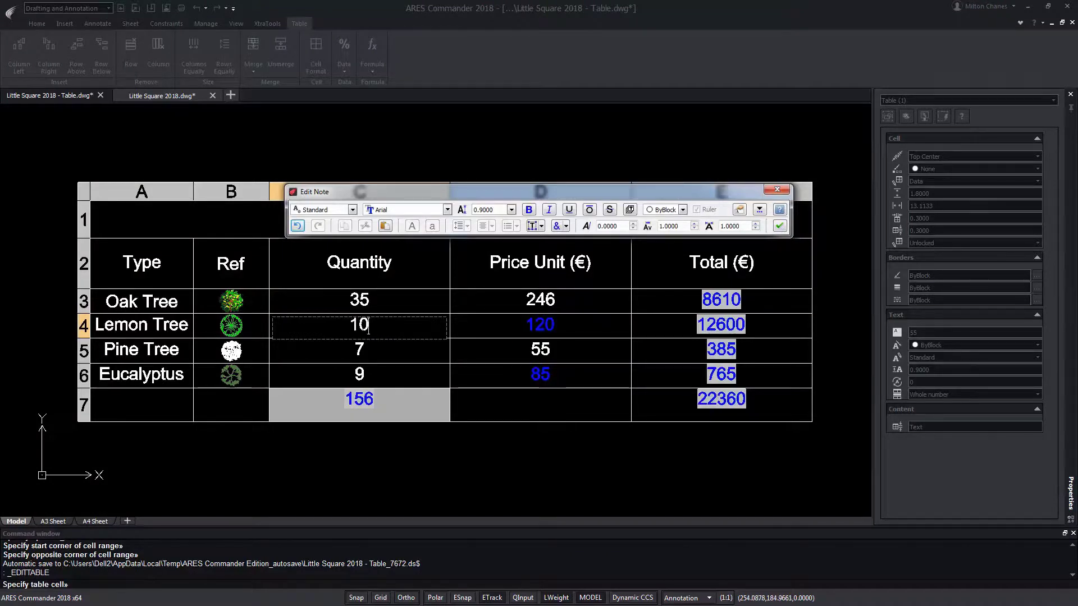
pyautogui.press('Down')
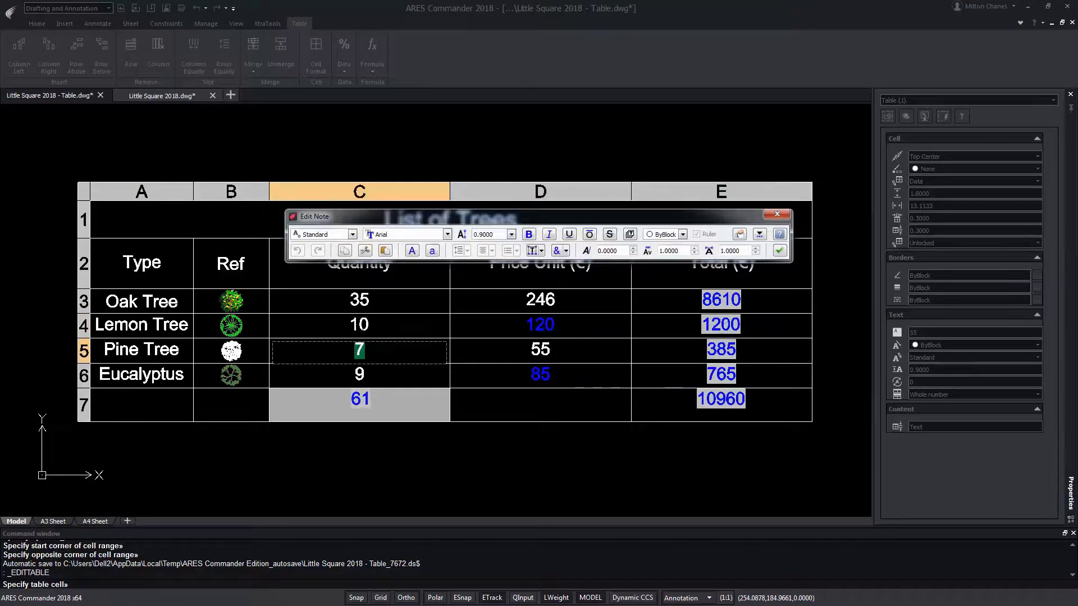
pyautogui.press('Escape')
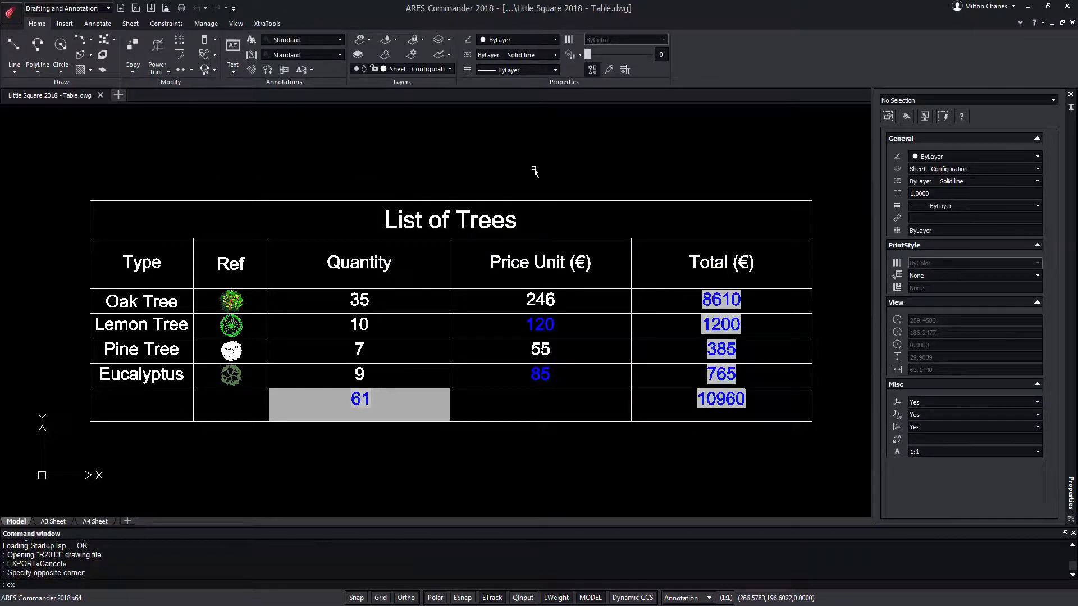
# Export the List of Trees table with EXPORTTABLE to the comma-delimited file Table1.csv.
pyautogui.write('po')
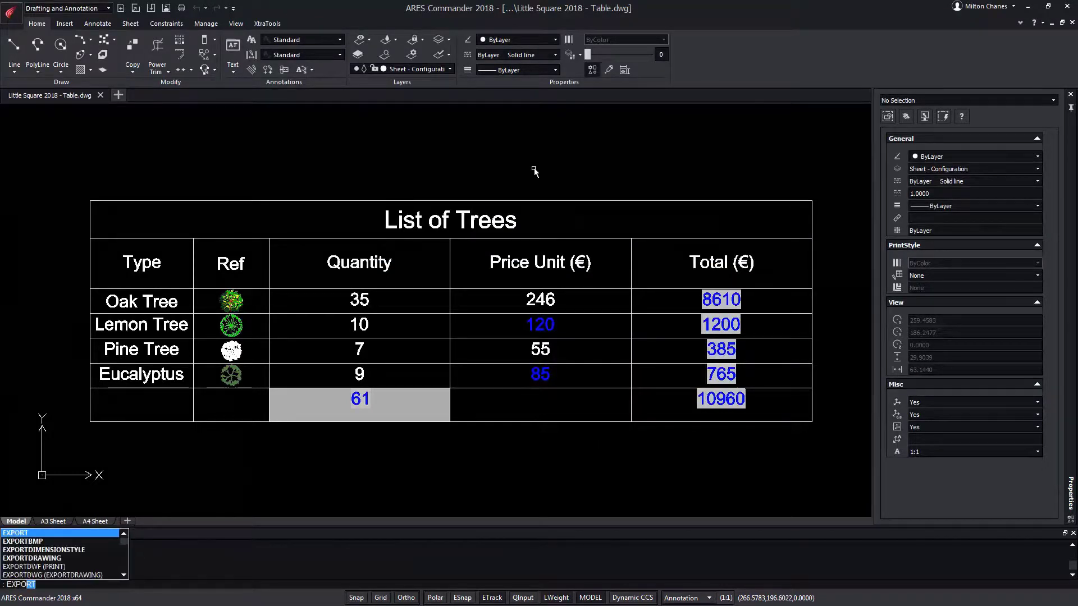
pyautogui.write('RTTABLE')
pyautogui.press('Return')
pyautogui.click(783, 423)
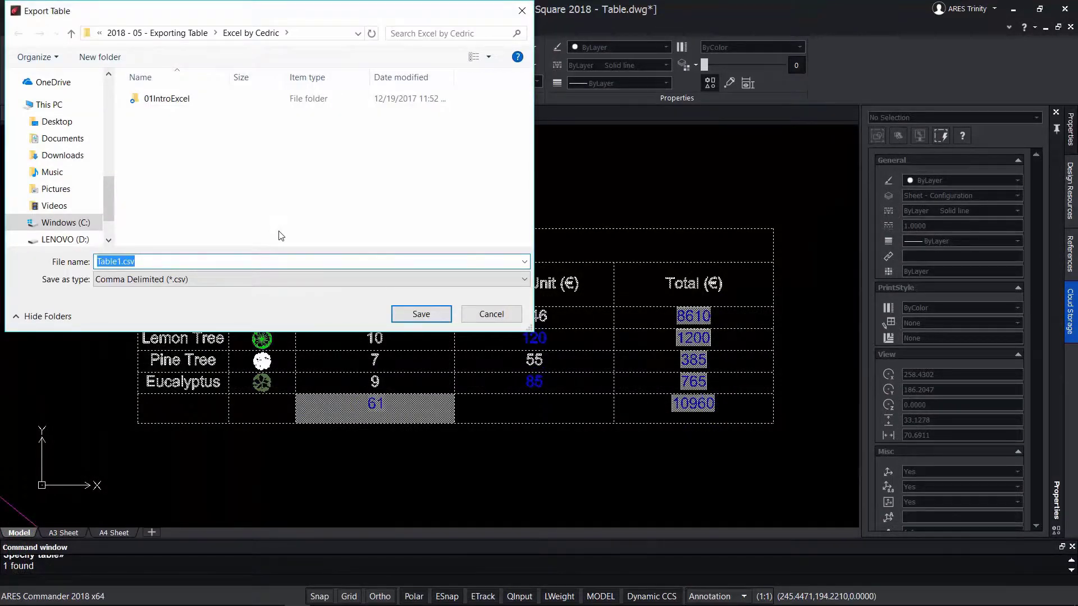
pyautogui.click(421, 314)
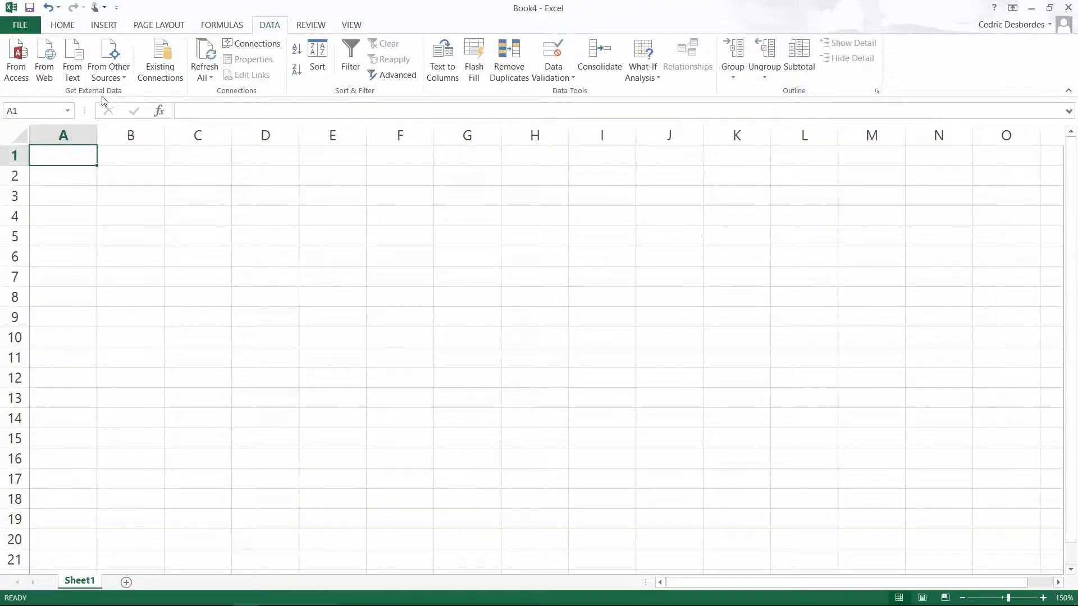
# Import Table1.csv as comma-delimited text into the Book4 sheet starting at A1.
pyautogui.click(72, 61)
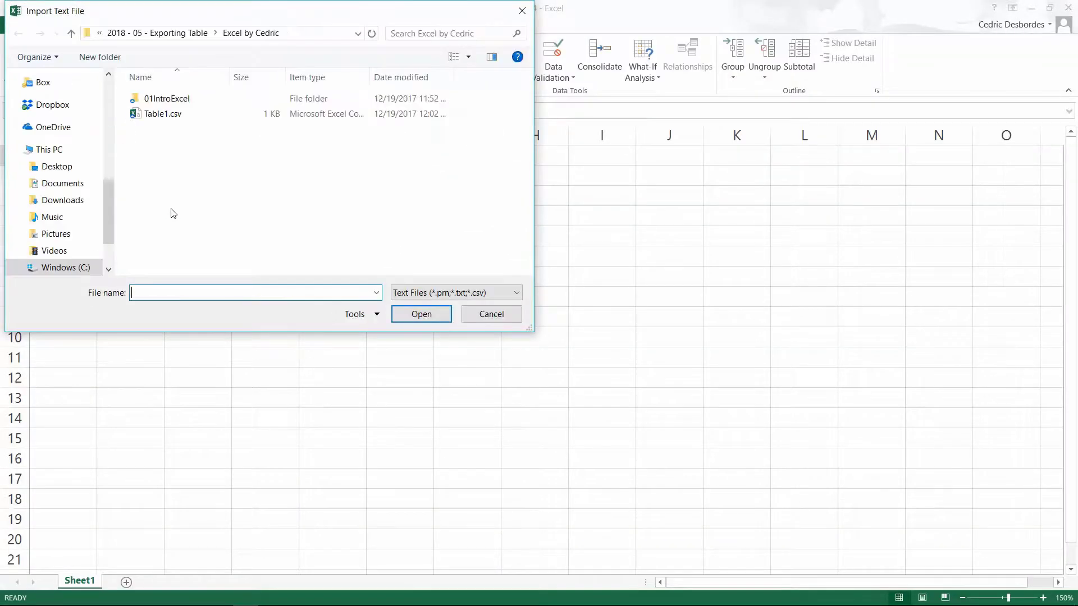
pyautogui.click(166, 115)
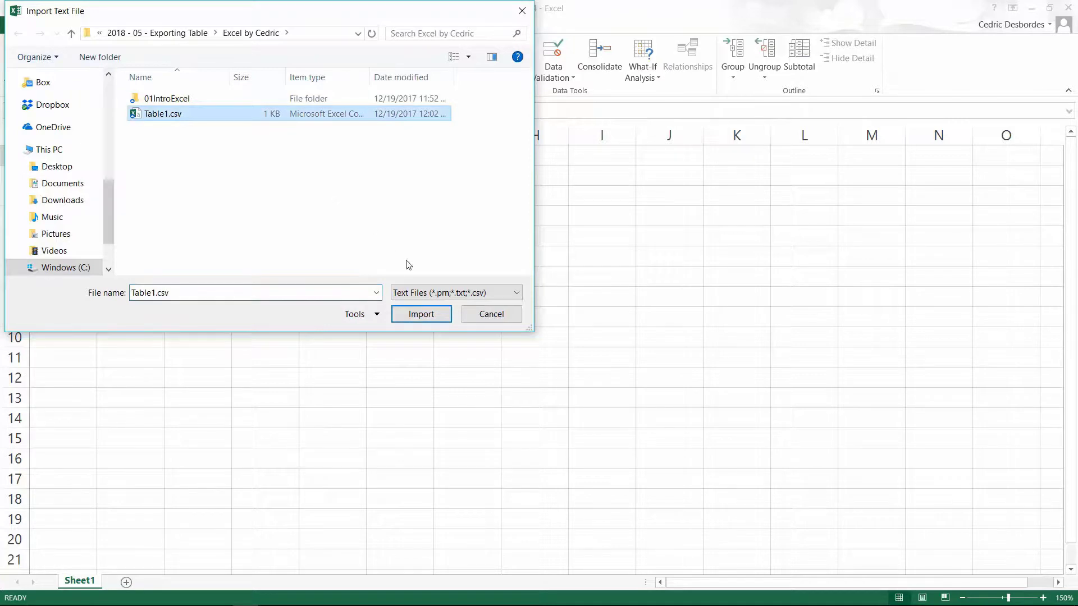
pyautogui.click(416, 315)
pyautogui.press('Return')
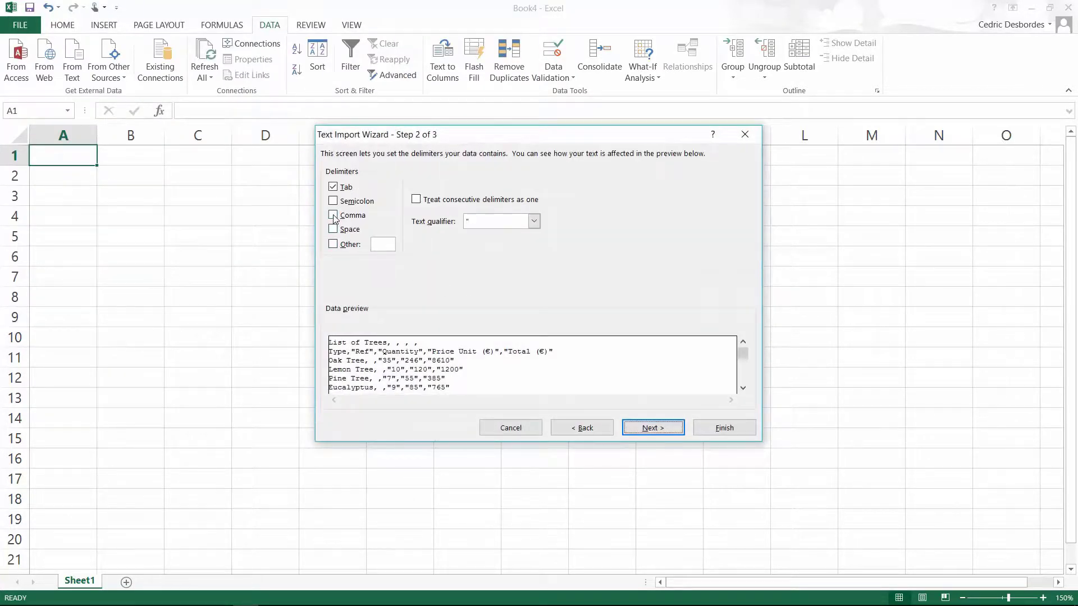
pyautogui.click(333, 216)
pyautogui.click(653, 430)
pyautogui.click(724, 429)
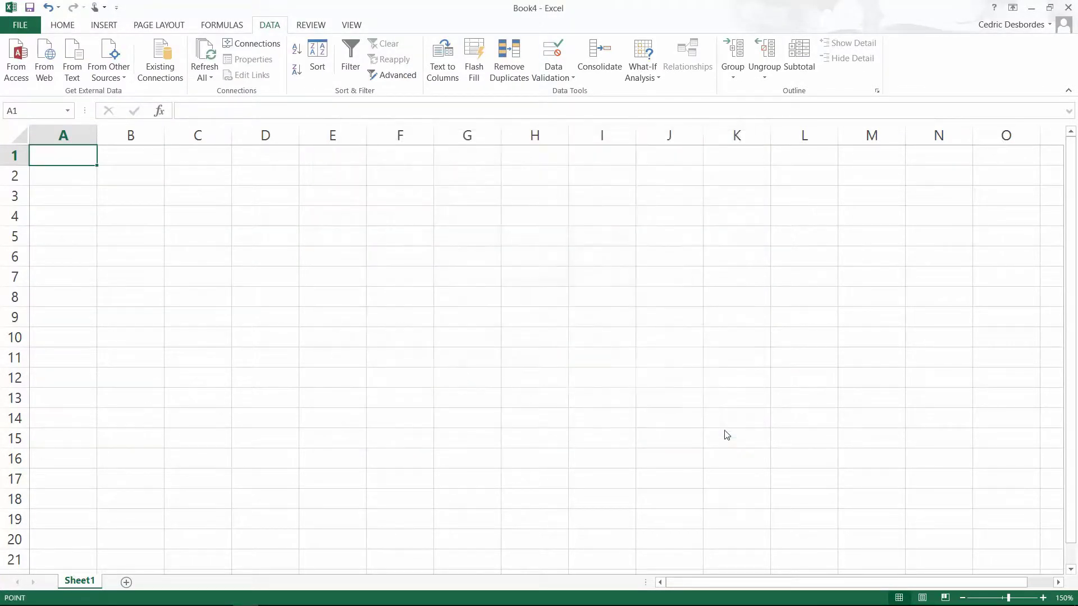
pyautogui.click(541, 372)
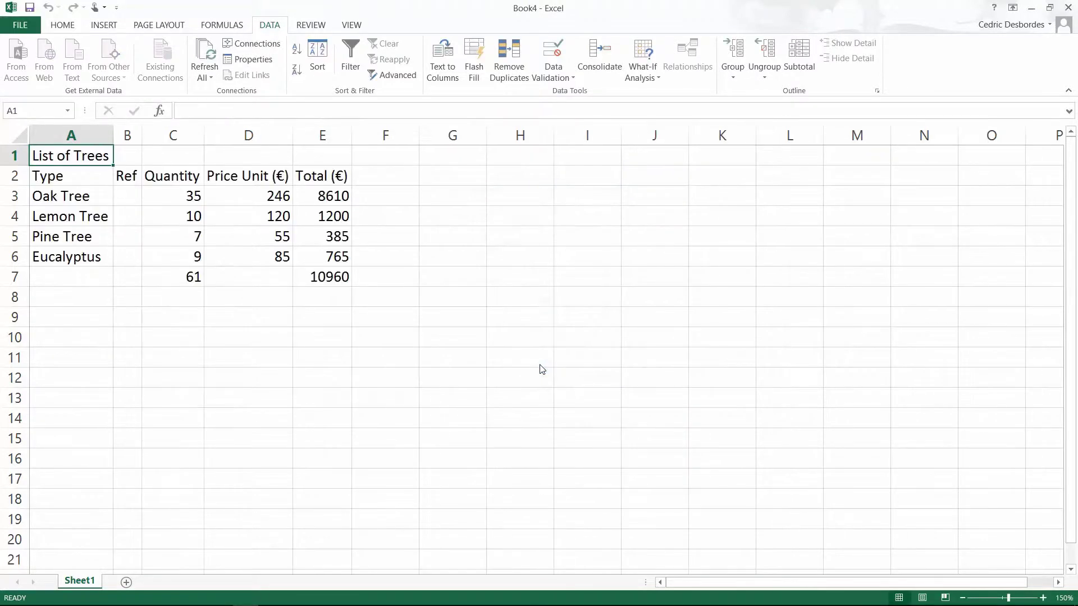
pyautogui.click(340, 192)
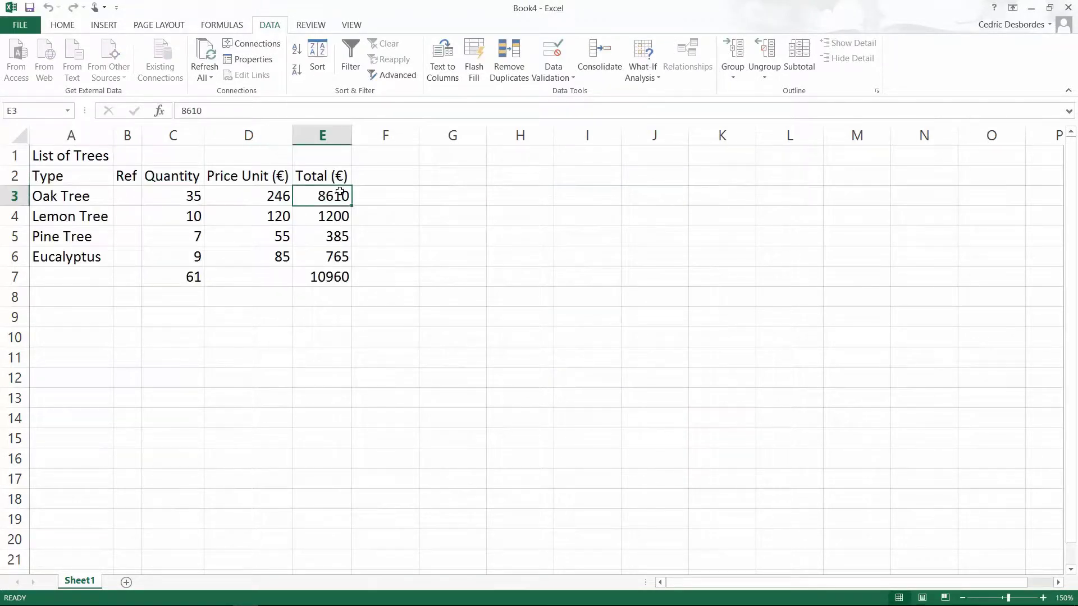
# Clear the imported totals in E3:E7 and the old sum row A7:E7.
pyautogui.moveTo(339, 198); pyautogui.dragTo(342, 275)
pyautogui.press('Delete')
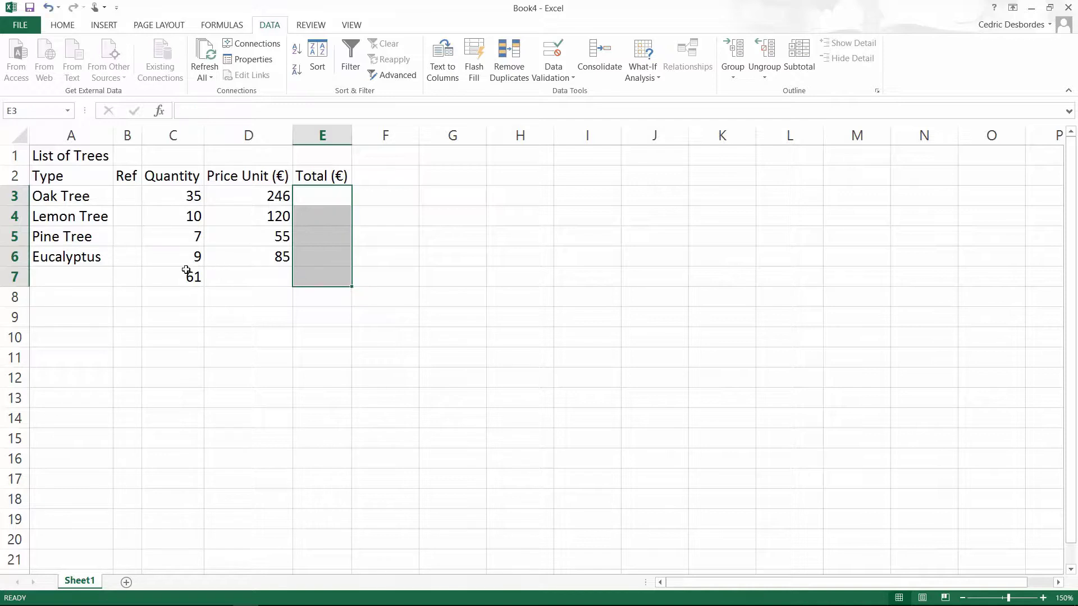
pyautogui.moveTo(83, 276); pyautogui.dragTo(296, 277)
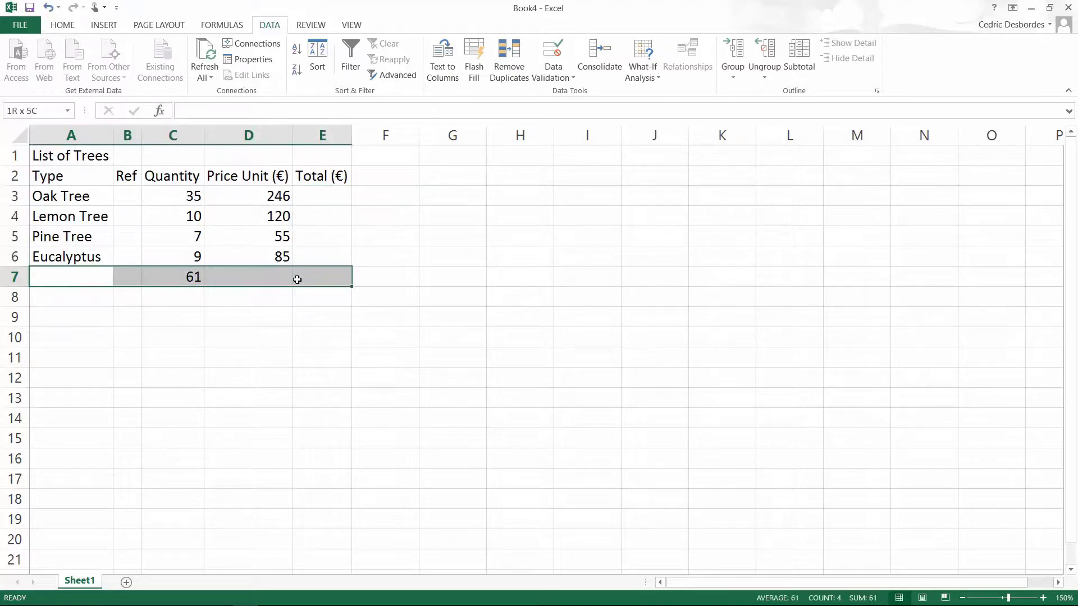
pyautogui.press('Delete')
# Enter =C3*D3 in E3 and fill the total formula down to E6.
pyautogui.click(329, 195)
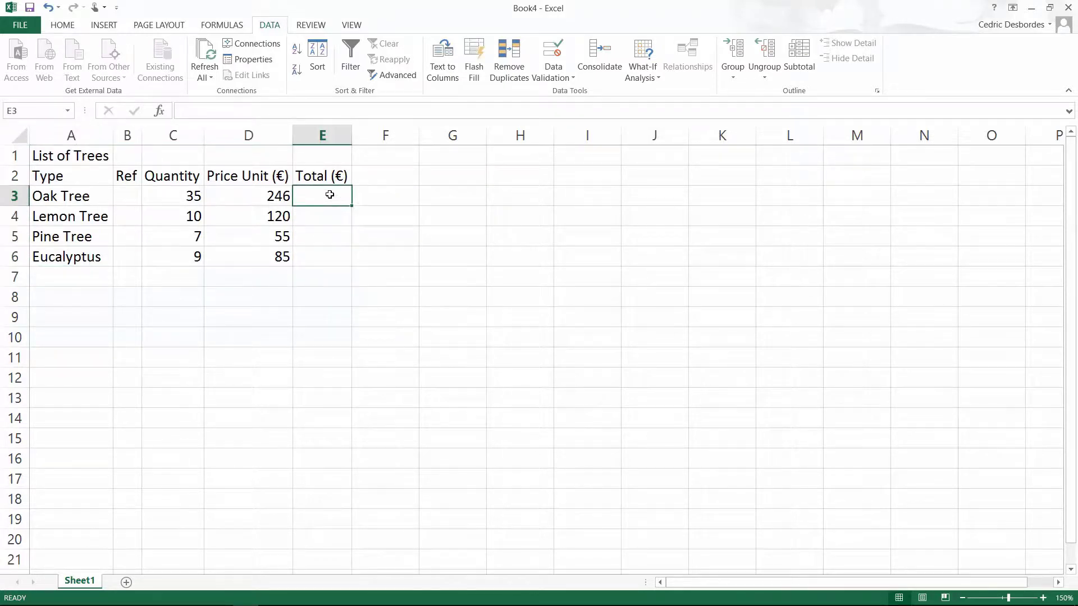
pyautogui.write('=')
pyautogui.click(162, 197)
pyautogui.write('*')
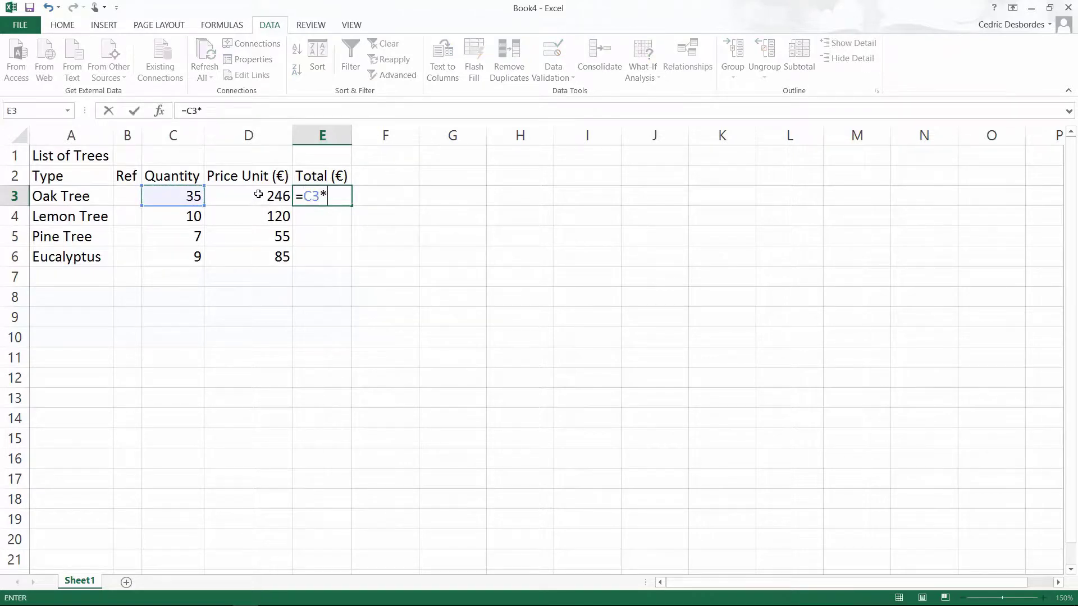
pyautogui.click(258, 195)
pyautogui.click(342, 195)
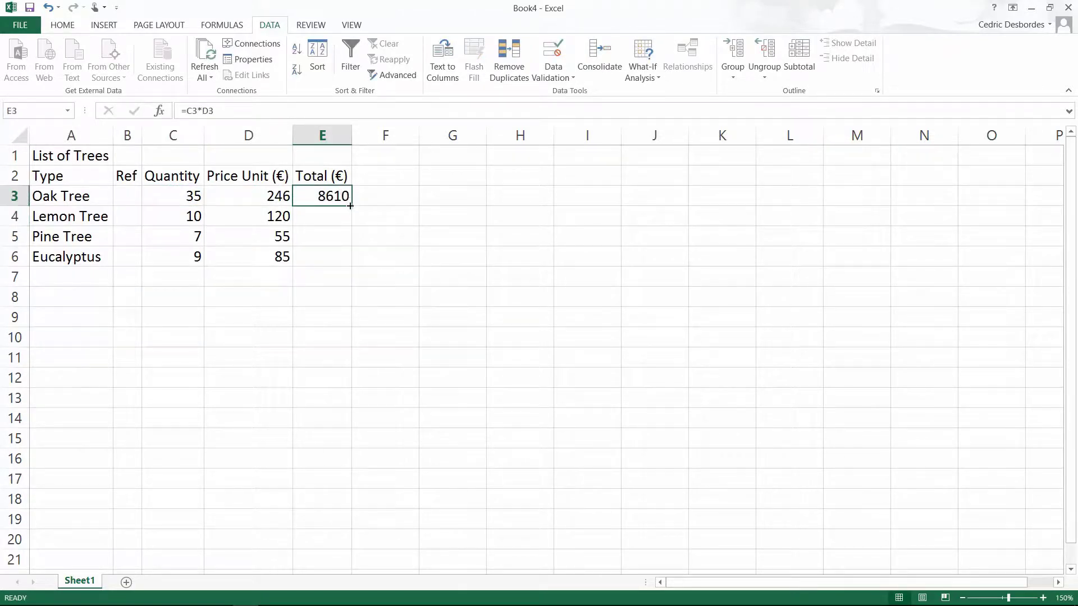
pyautogui.moveTo(350, 206); pyautogui.dragTo(348, 267)
# AutoSum the quantities C3:C6 into C7, giving 61.
pyautogui.moveTo(169, 197); pyautogui.dragTo(163, 255)
pyautogui.click(228, 28)
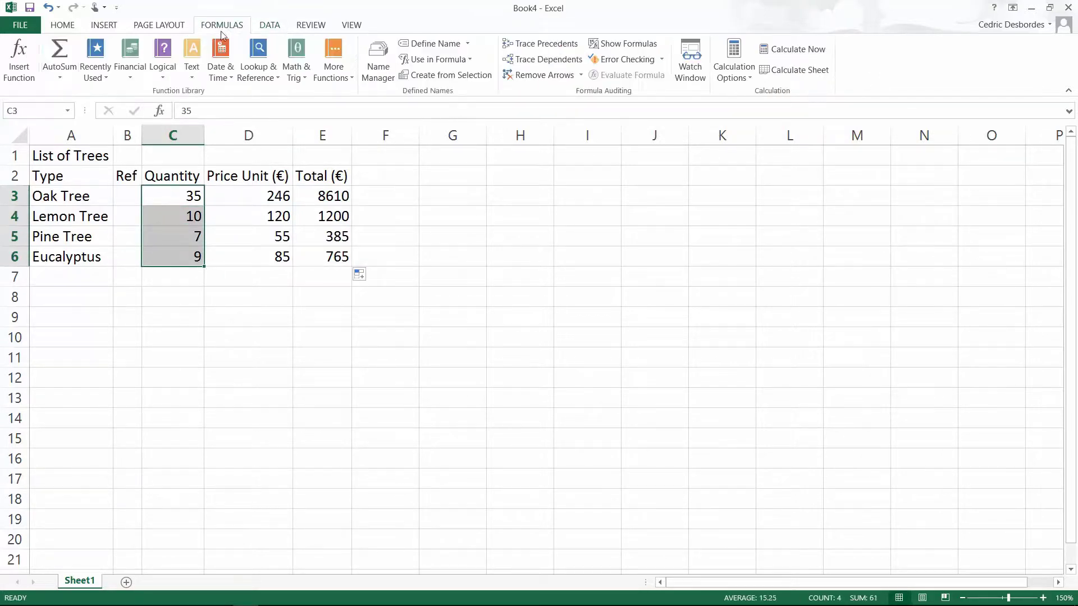
pyautogui.click(59, 50)
pyautogui.click(166, 277)
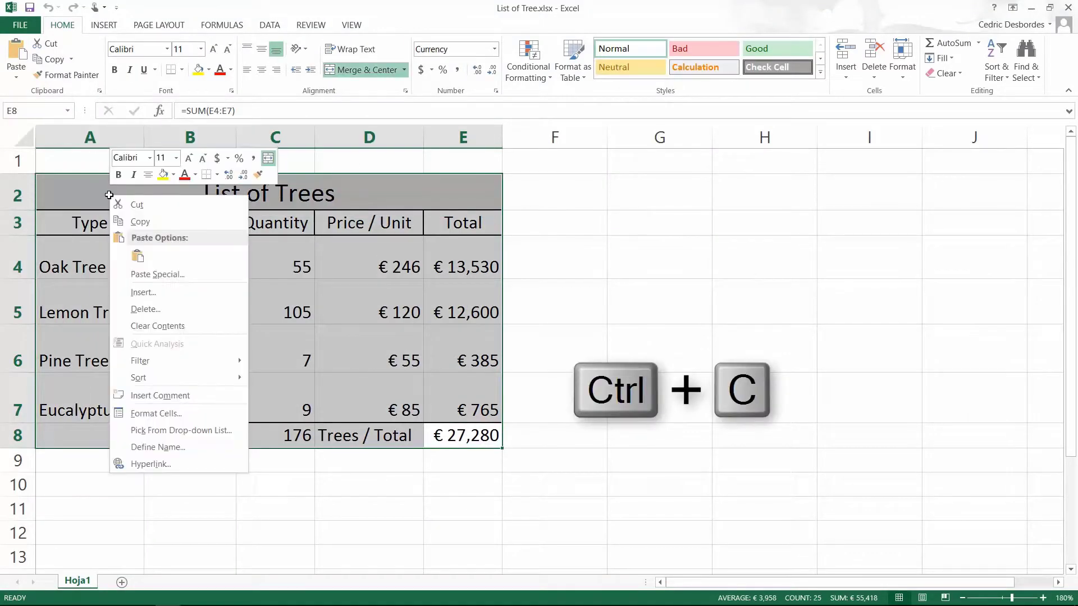
# Paste the formatted List of Trees range into the drawing, setting its position and size.
pyautogui.click(150, 224)
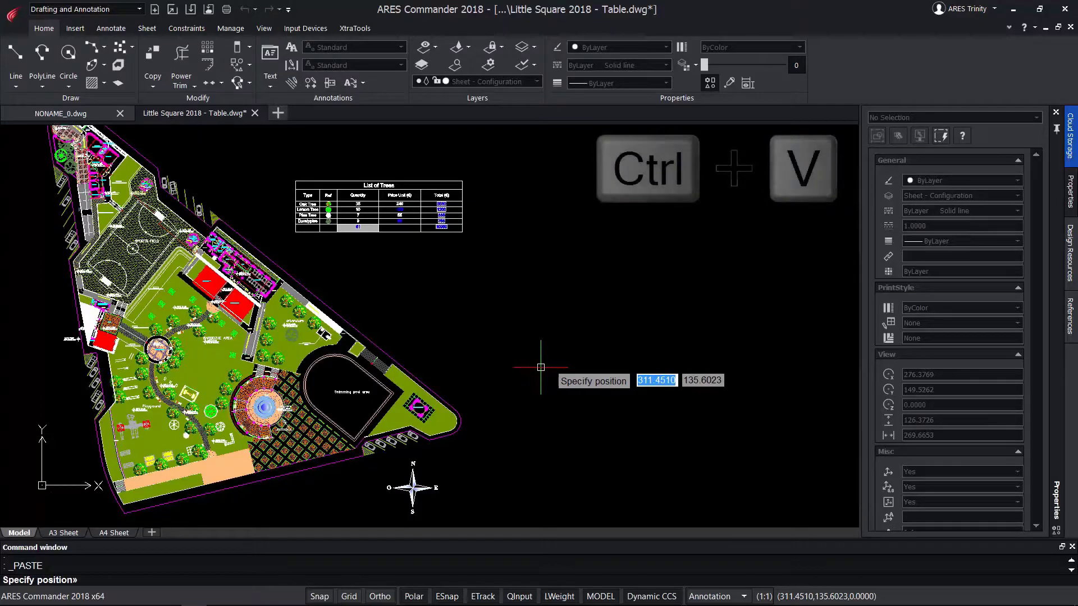
pyautogui.click(541, 368)
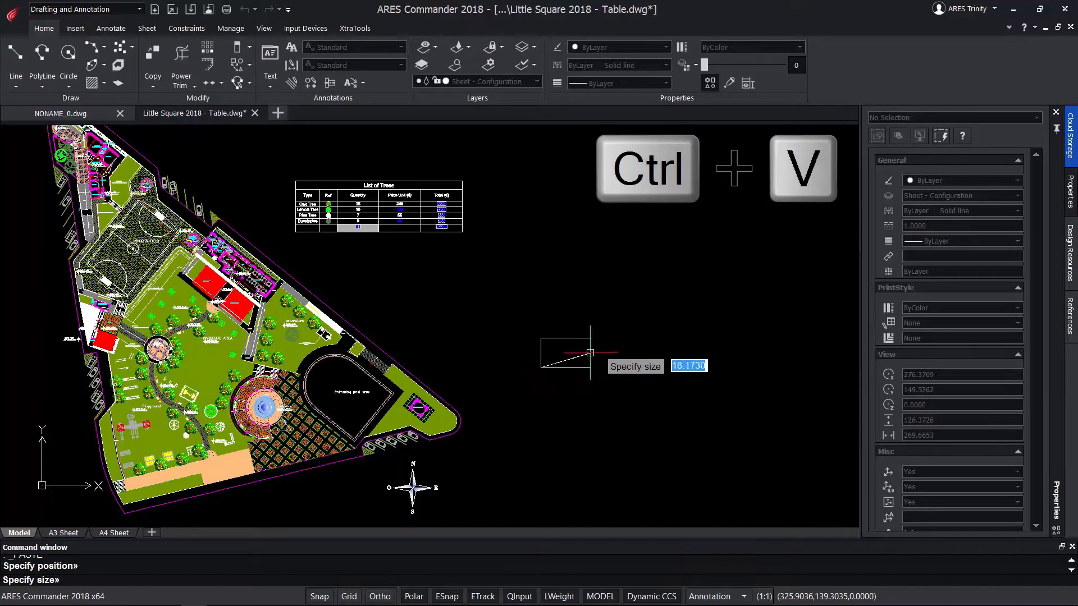
pyautogui.click(669, 298)
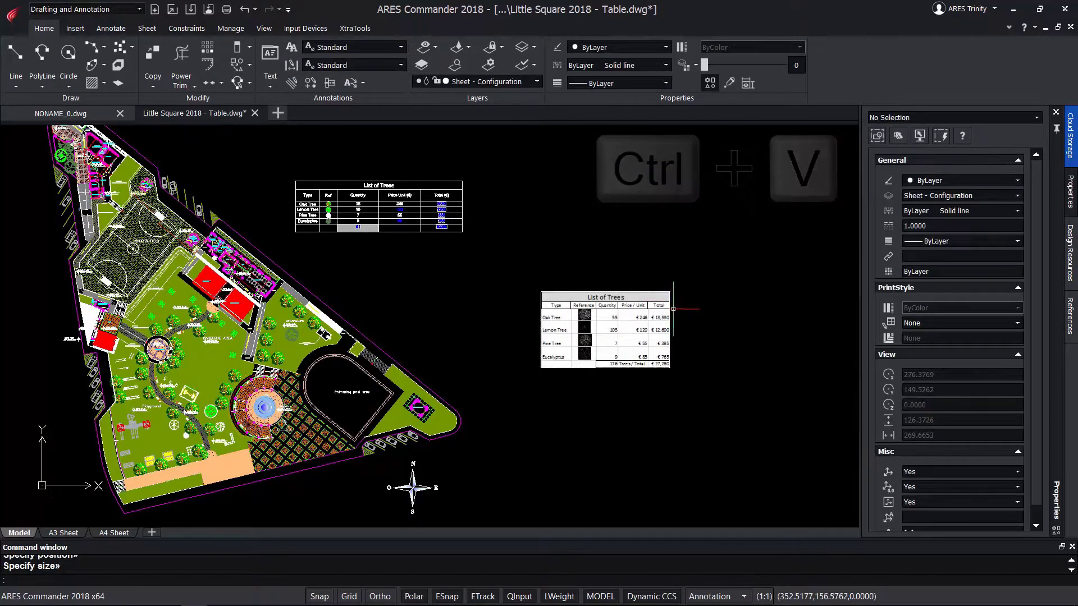
pyautogui.scroll(5, 687, 345)
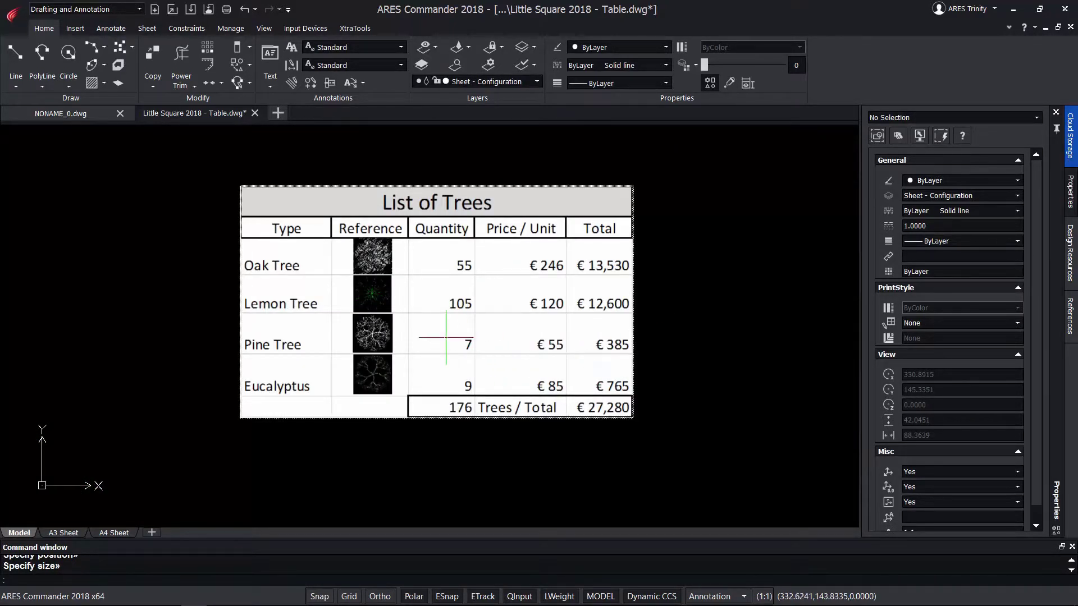
# Edit the embedded table in Excel, changing the Pine Tree quantity in C6 to 50.
pyautogui.click(446, 338)
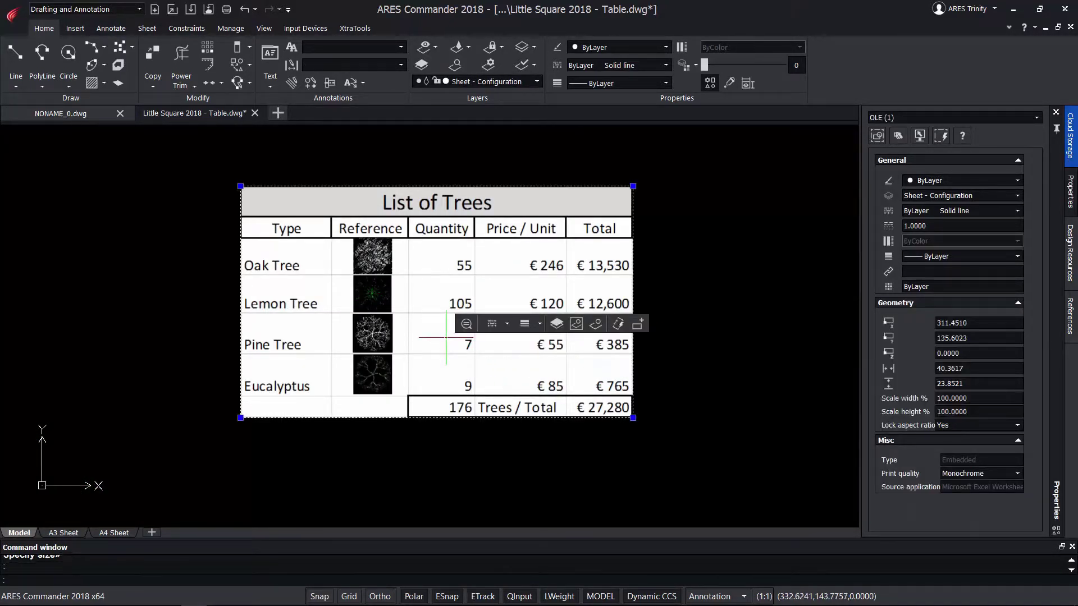
pyautogui.doubleClick(446, 337)
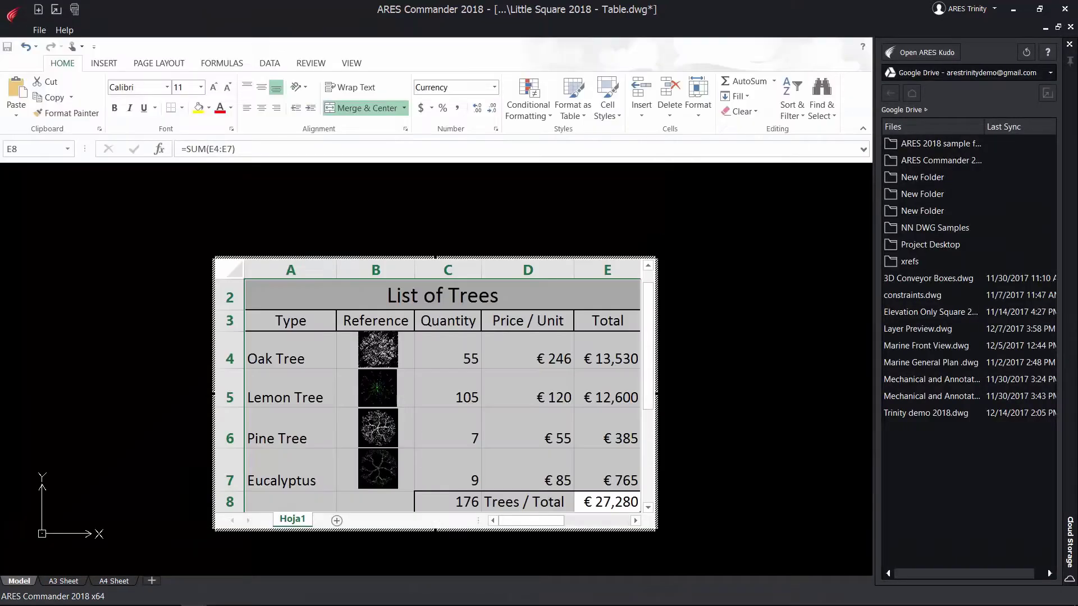
pyautogui.click(452, 429)
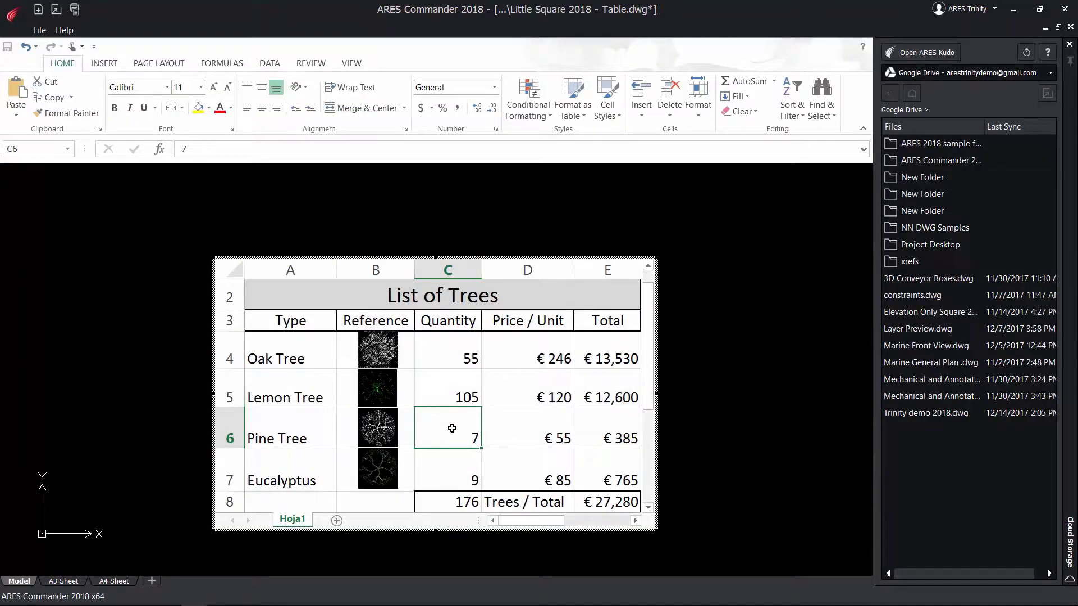
pyautogui.write('50')
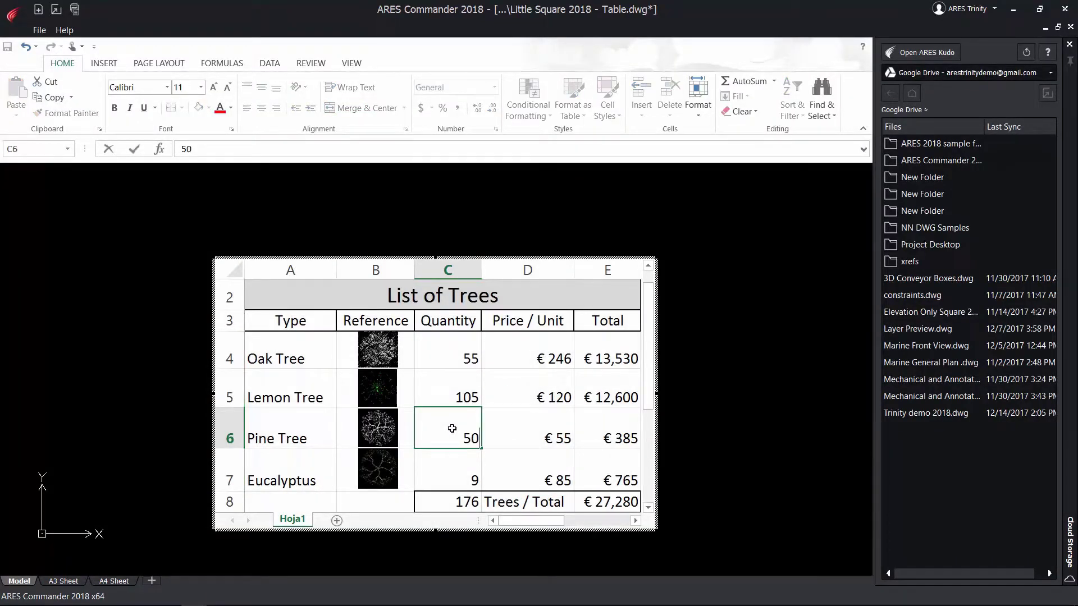
pyautogui.press('Return')
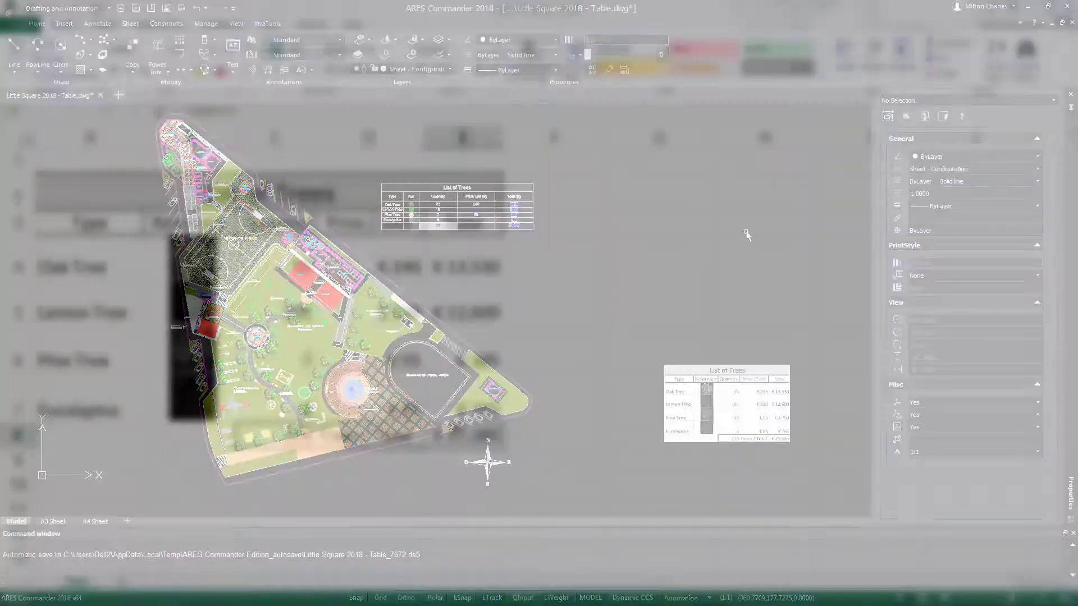
# Copy A2:E8 from Excel and Paste Selected into ARES as Text as Table.
pyautogui.moveTo(464, 436); pyautogui.dragTo(92, 201)
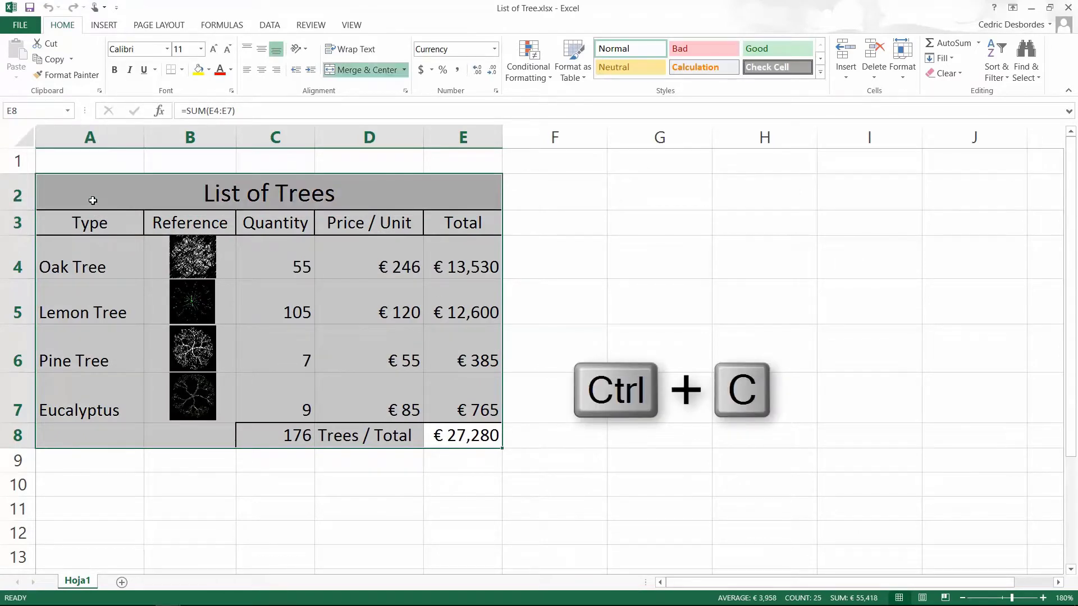
pyautogui.hotkey('ctrl', 'c')
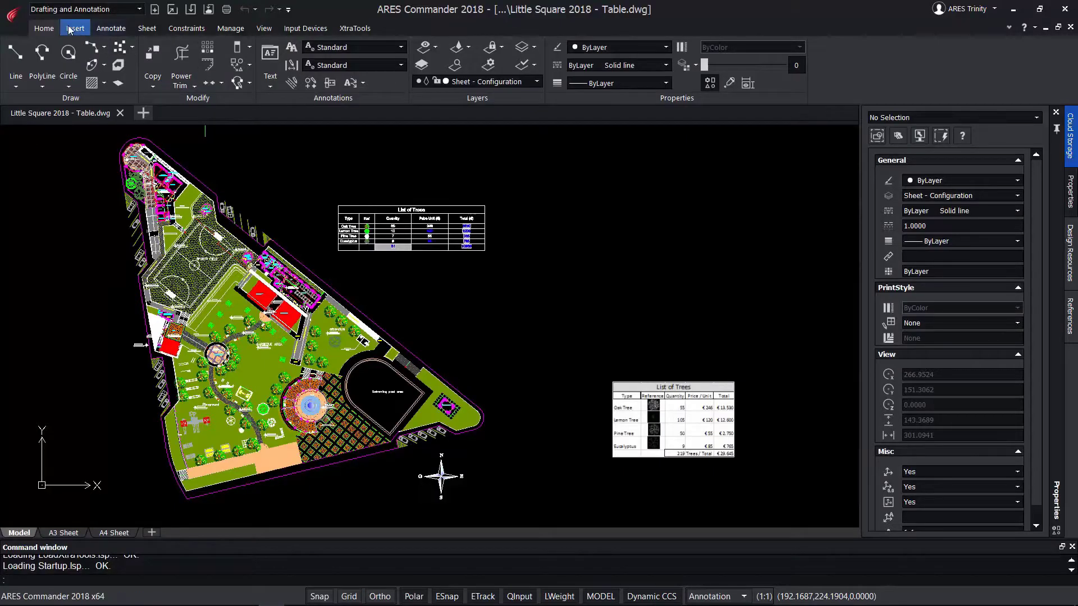
pyautogui.click(74, 28)
pyautogui.click(15, 86)
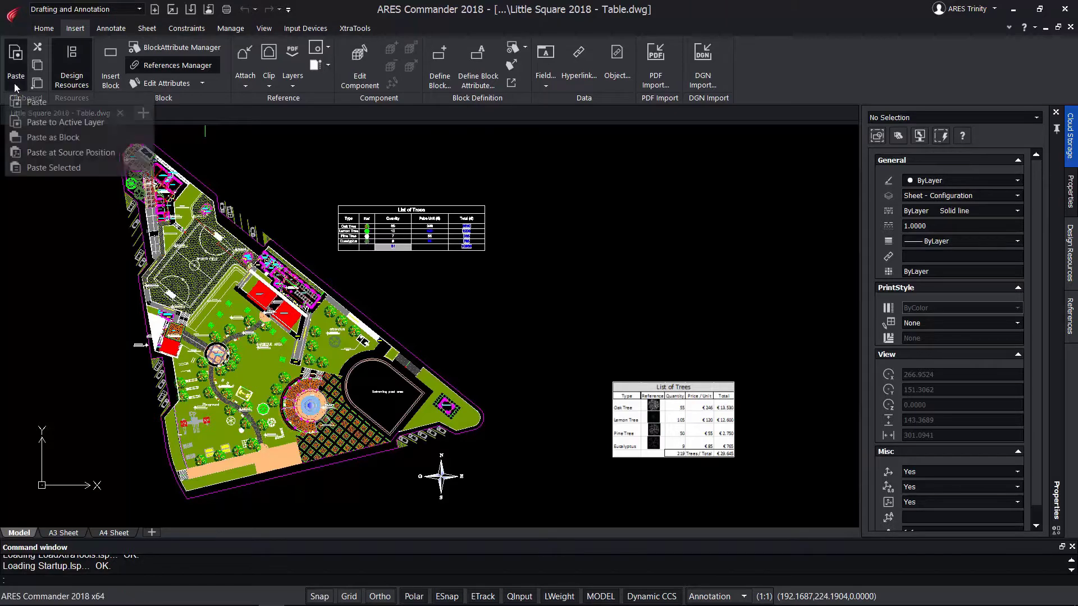
pyautogui.click(58, 167)
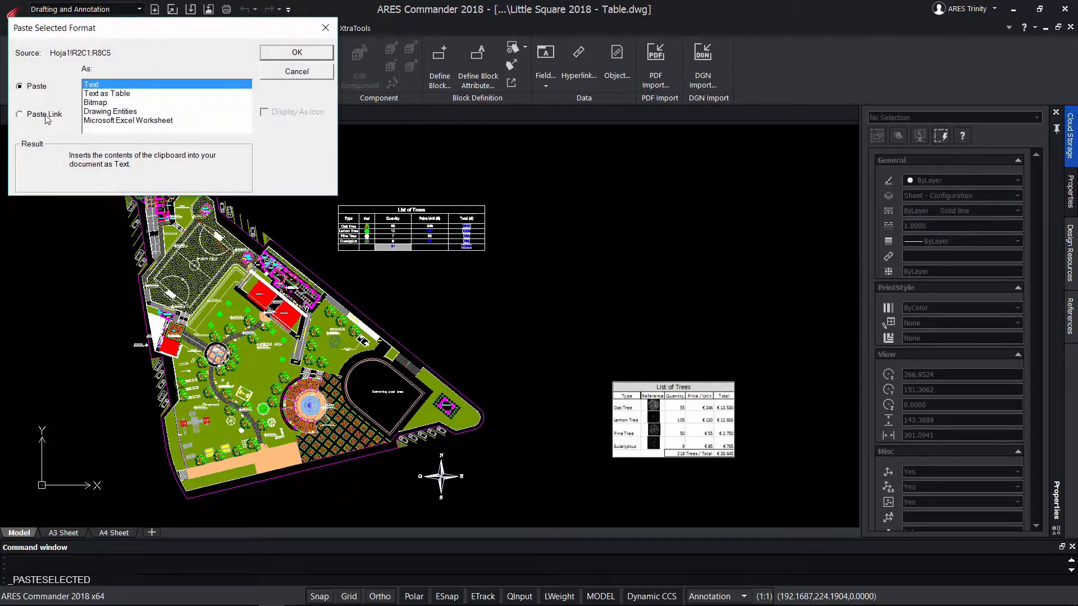
pyautogui.click(44, 115)
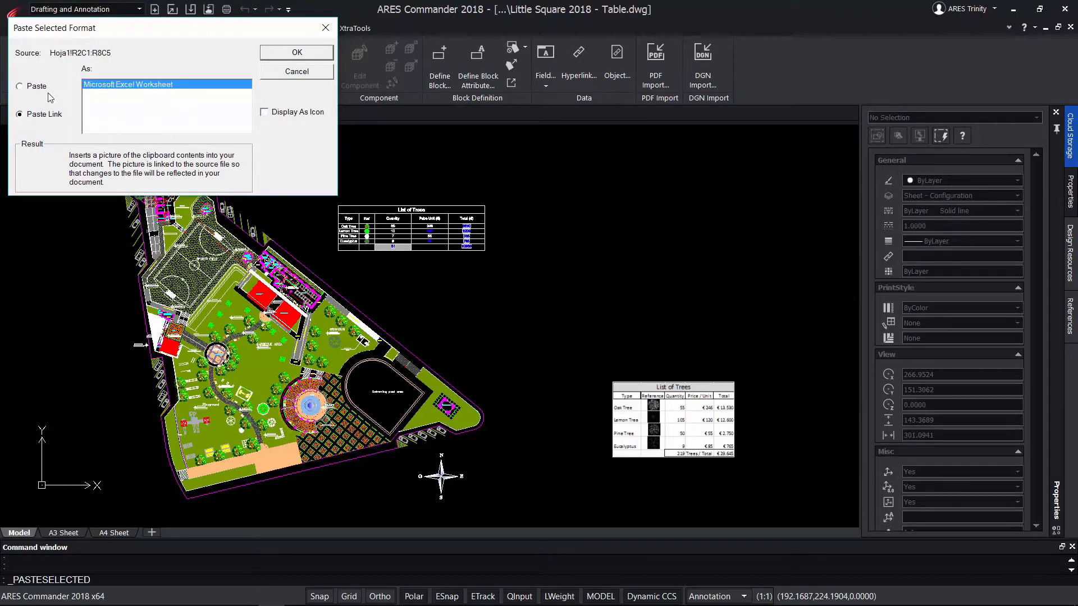
pyautogui.click(20, 86)
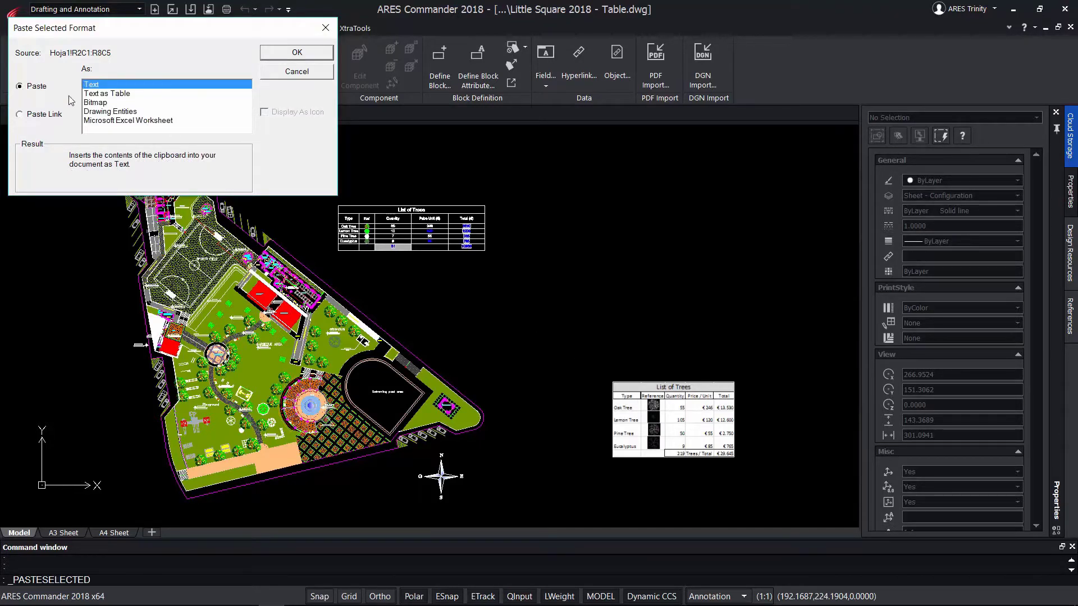
pyautogui.click(115, 93)
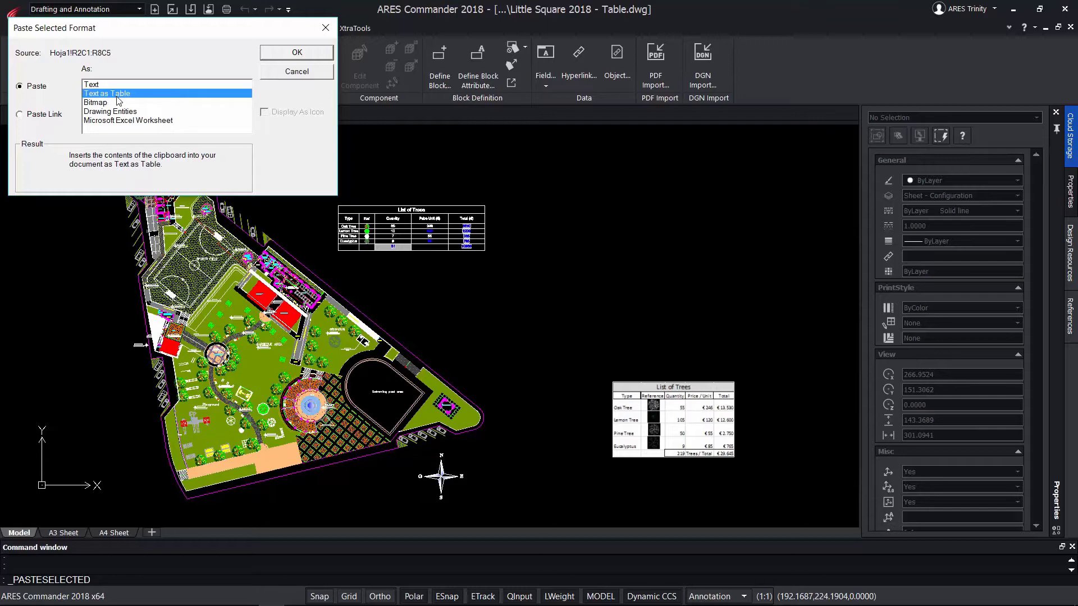
pyautogui.click(297, 53)
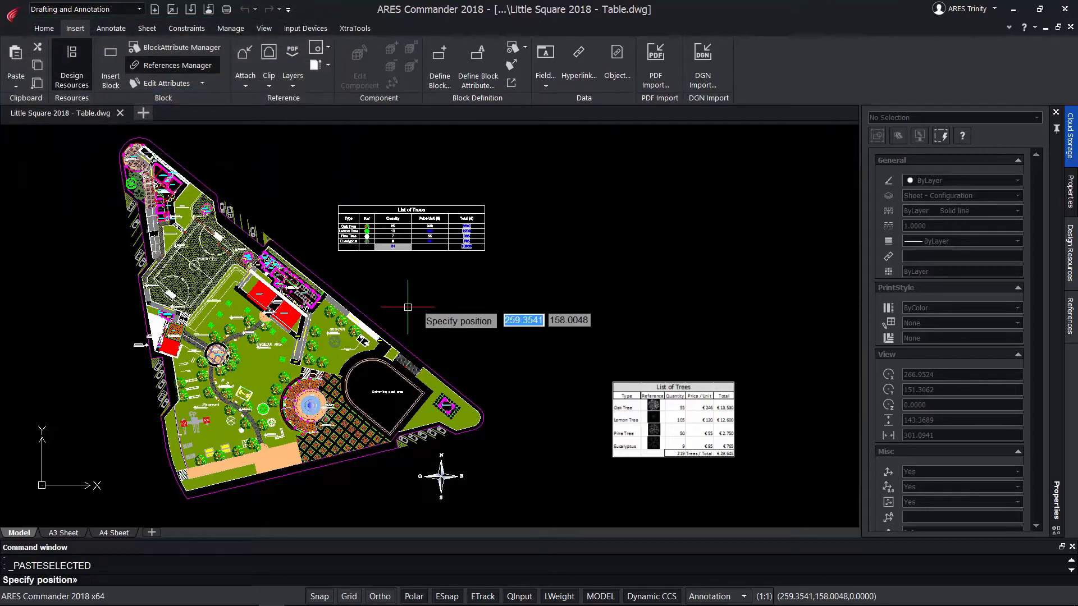
# Place the native table beside the arboretum by picking its two corners.
pyautogui.scroll(5, 408, 307)
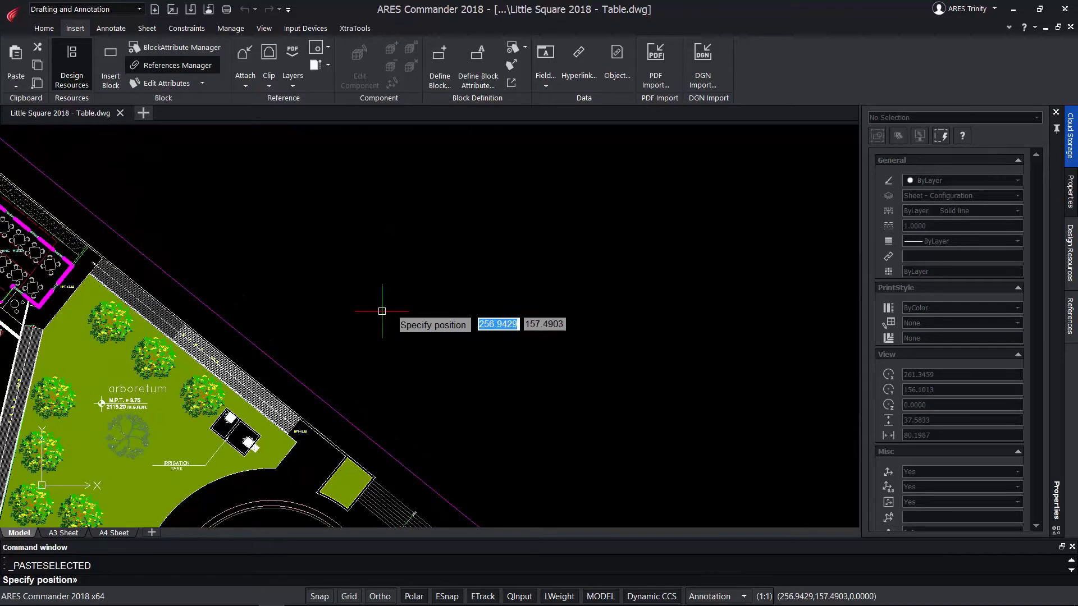
pyautogui.click(382, 311)
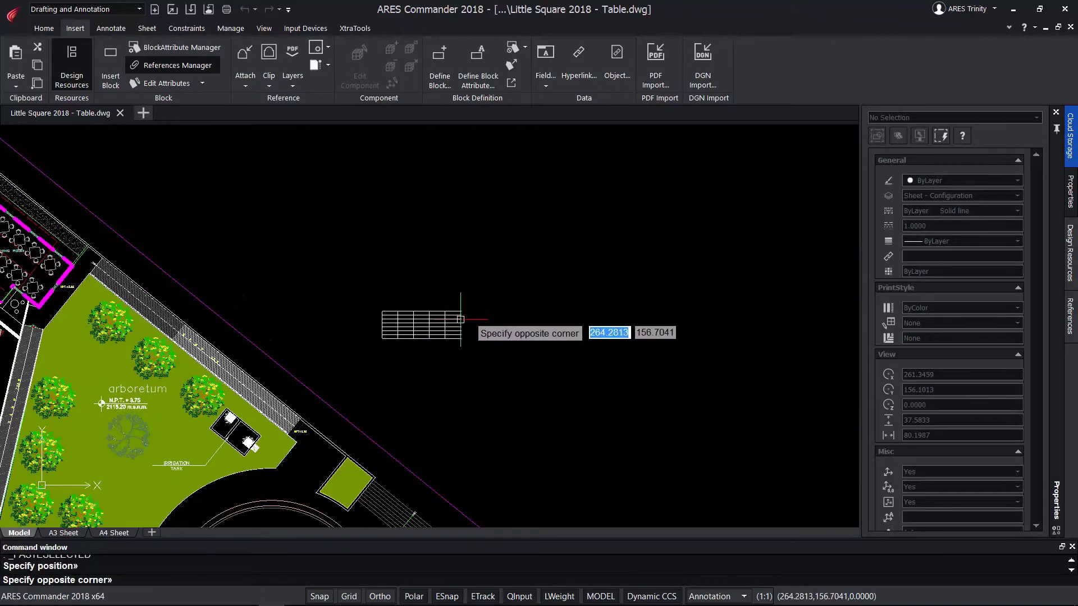
pyautogui.click(462, 340)
# Inspect grand total cell E7 to confirm it keeps =SUM(E3:E6).
pyautogui.click(524, 312)
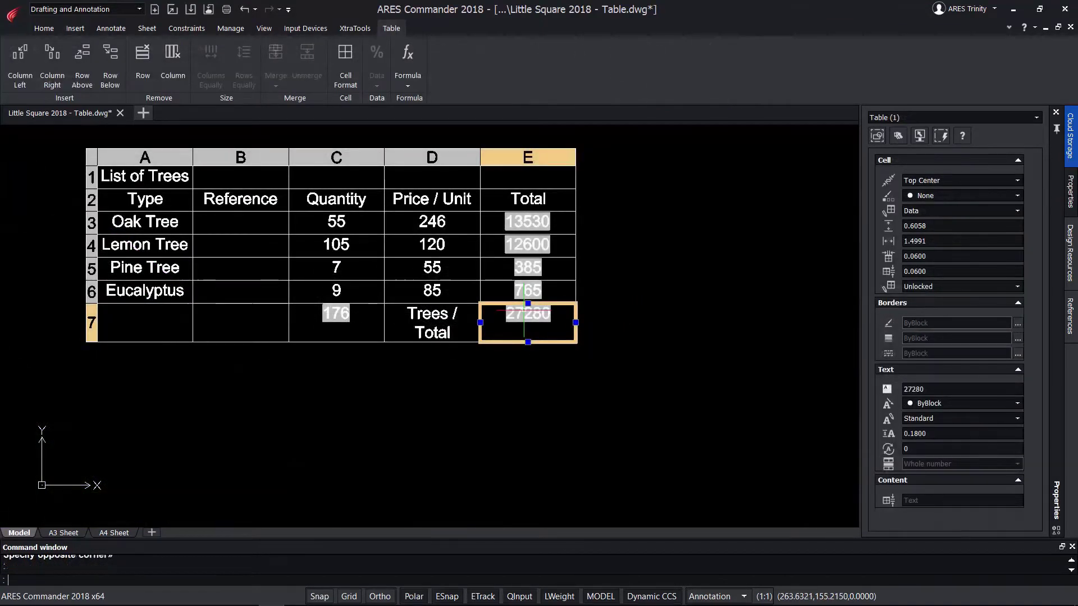
pyautogui.doubleClick(524, 312)
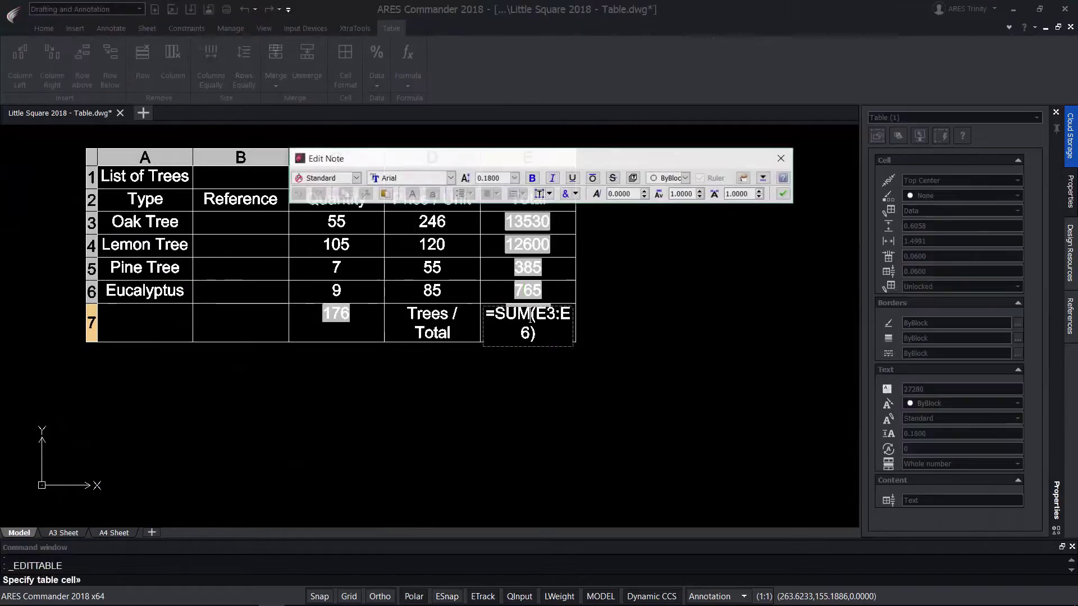
pyautogui.press('Escape')
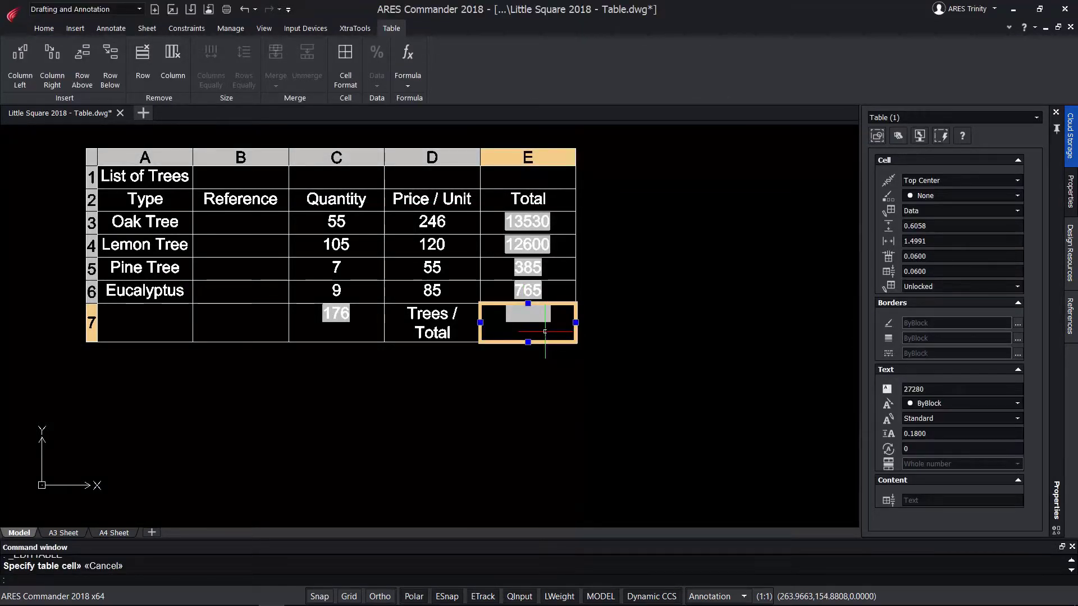
# Search Help for 'tables' and open the Using Formulas in Table Cells topic.
pyautogui.press('F1')
pyautogui.click(9, 91)
pyautogui.write('tables')
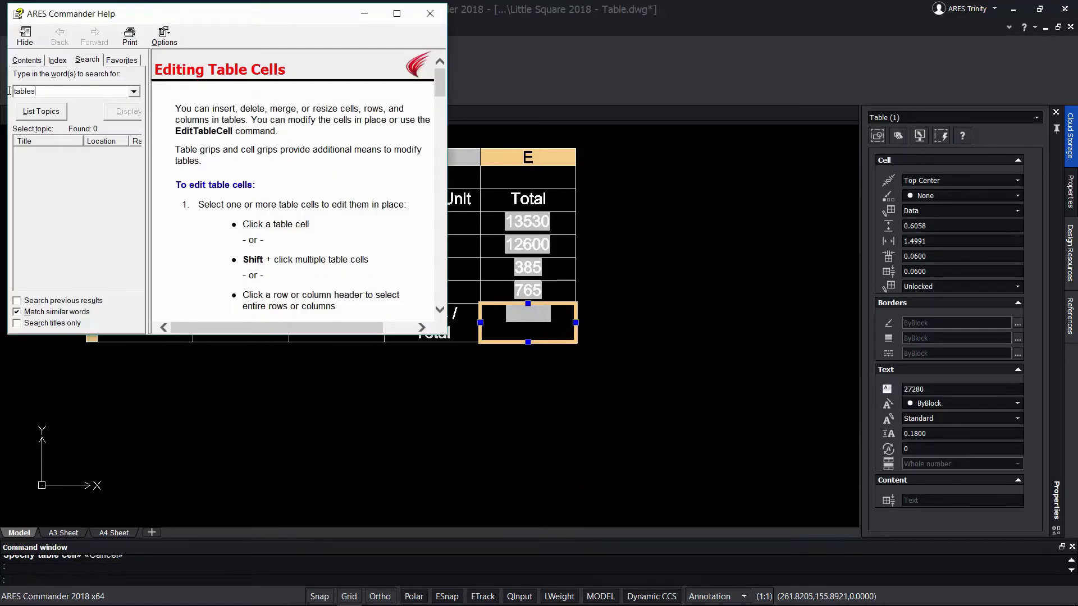
pyautogui.press('Return')
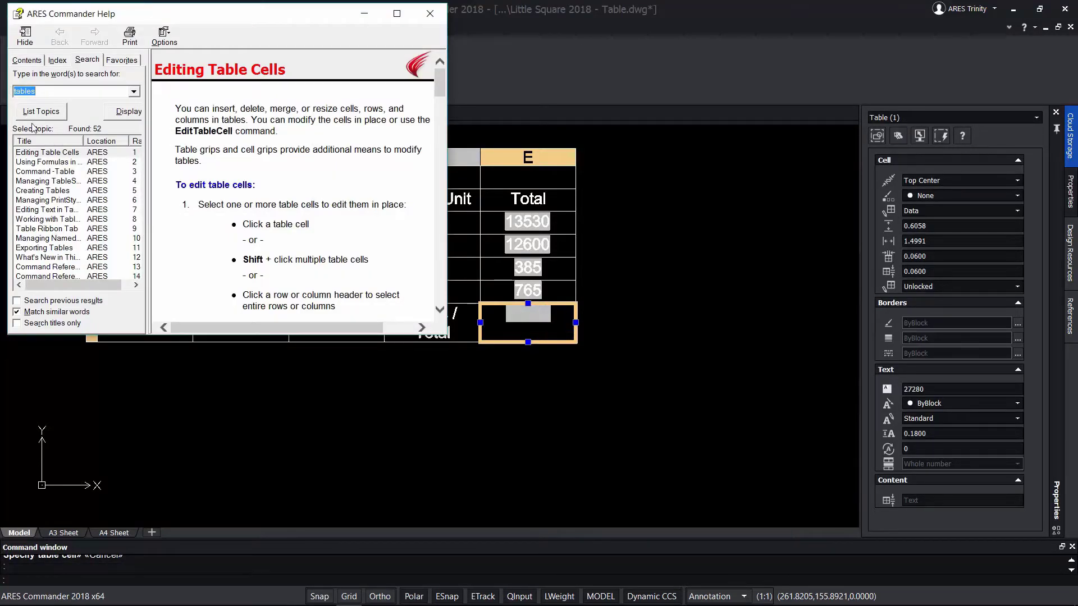
pyautogui.doubleClick(66, 162)
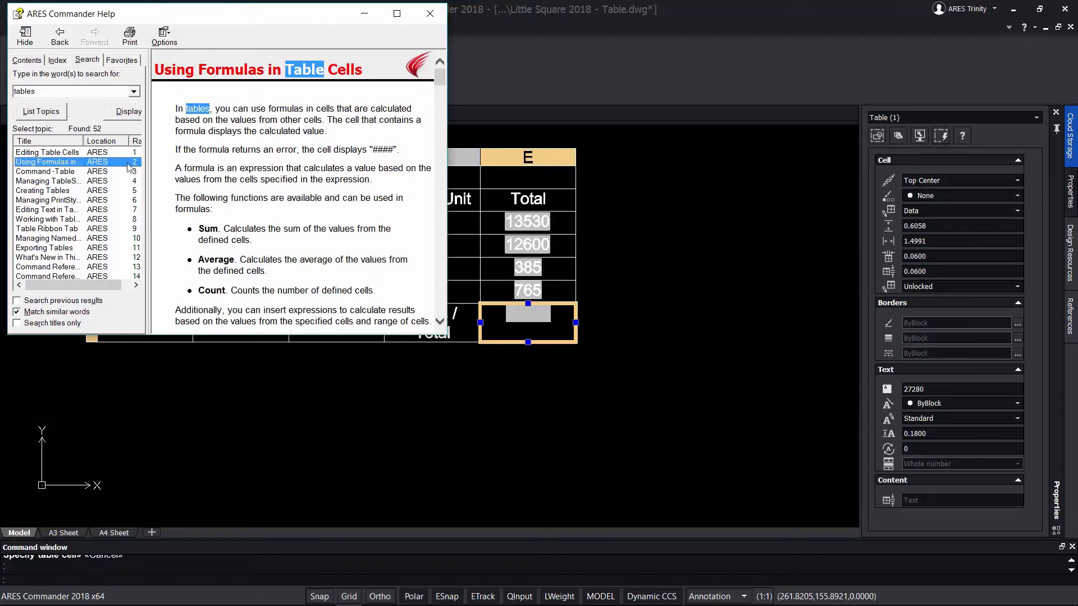